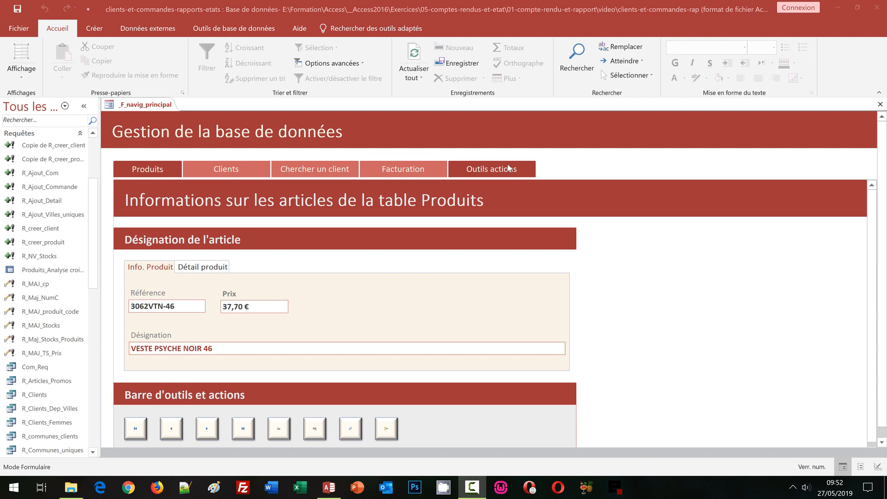
- Collapse the Requêtes and Formulaires groups in the database object list and select the Clients table
left_click(92, 150)
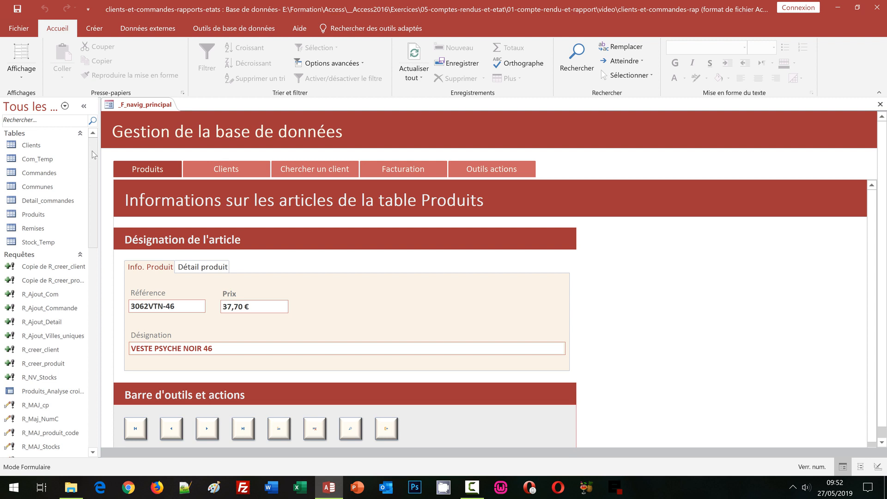
left_click(26, 257)
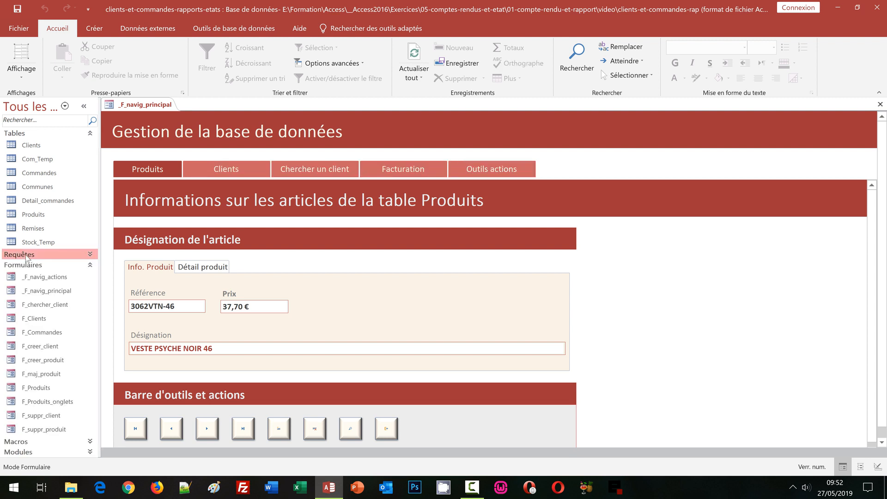
left_click(24, 265)
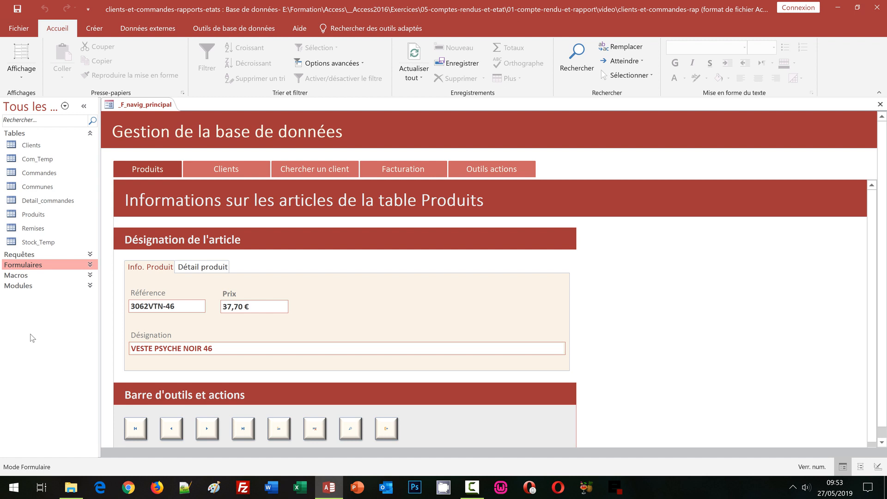
left_click(34, 147)
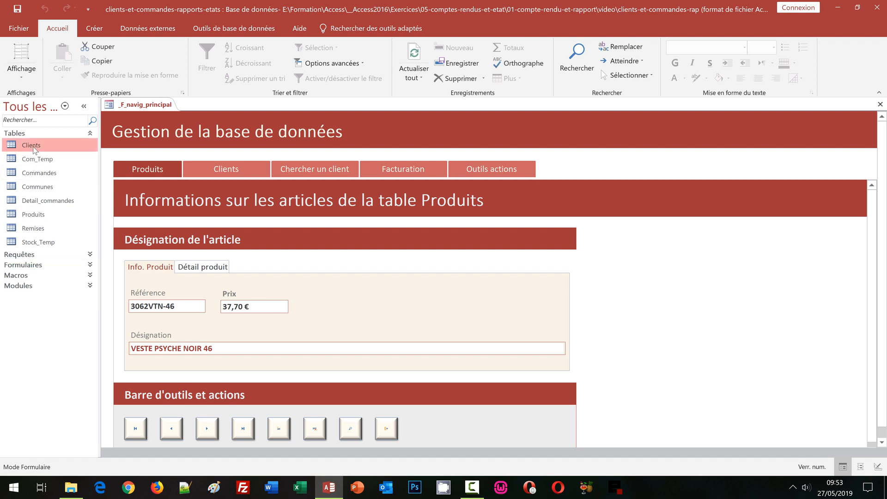
- Generate an automatic report from the Clients table, then close it without saving
left_click(99, 31)
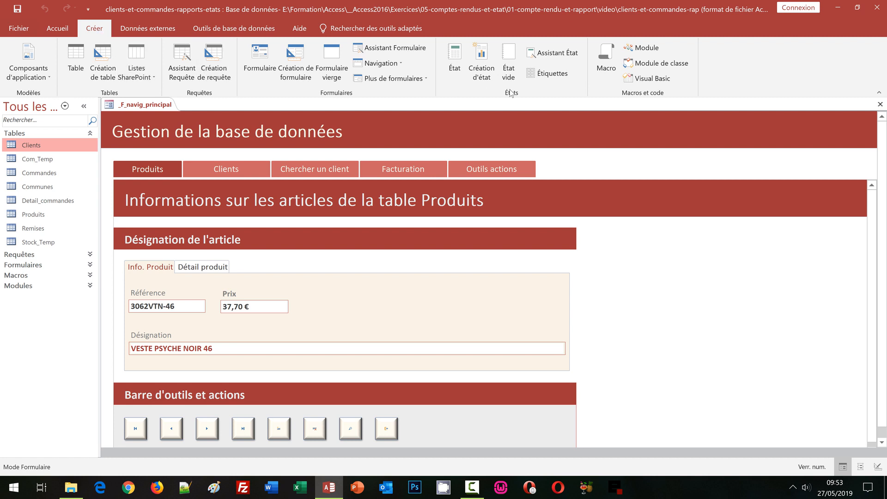
left_click(455, 64)
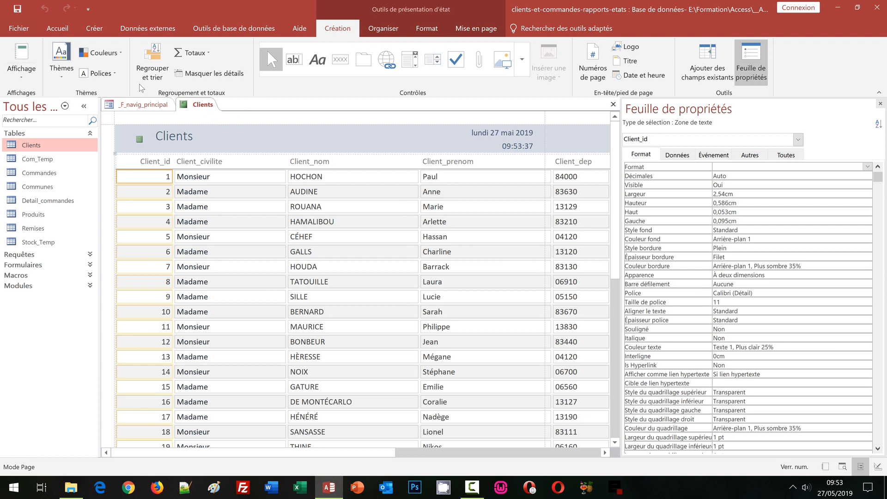
left_click(24, 76)
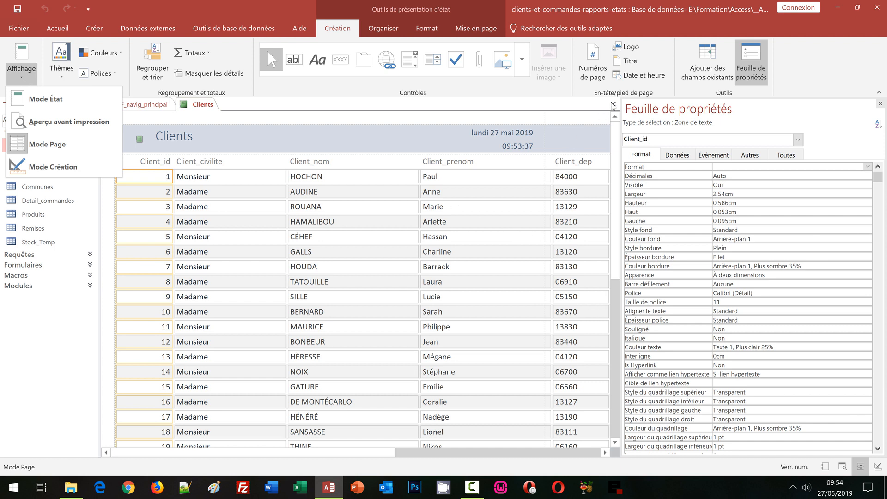
left_click(613, 105)
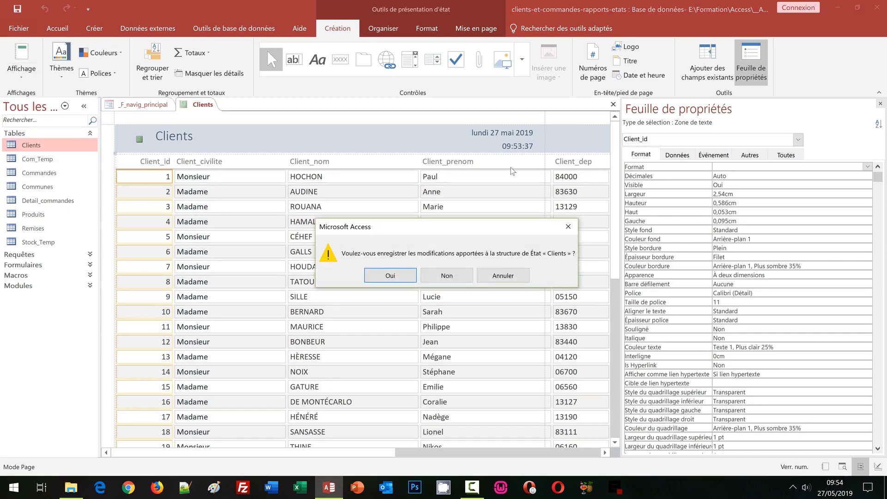
left_click(439, 276)
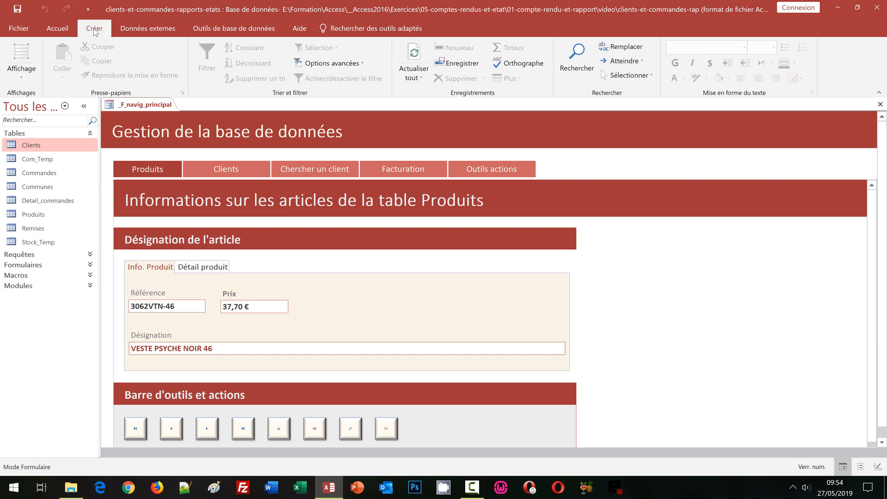
- Start a report with the report wizard from the Clients table, including every field except Client_id
left_click(95, 30)
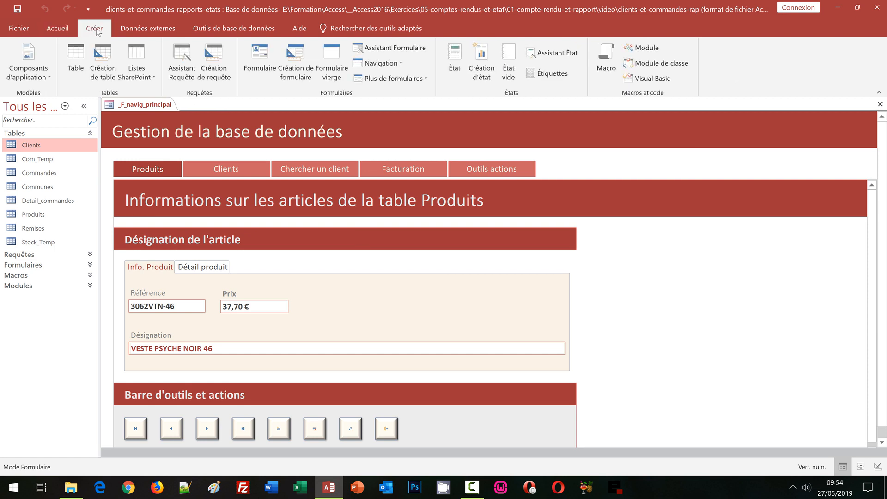
left_click(540, 54)
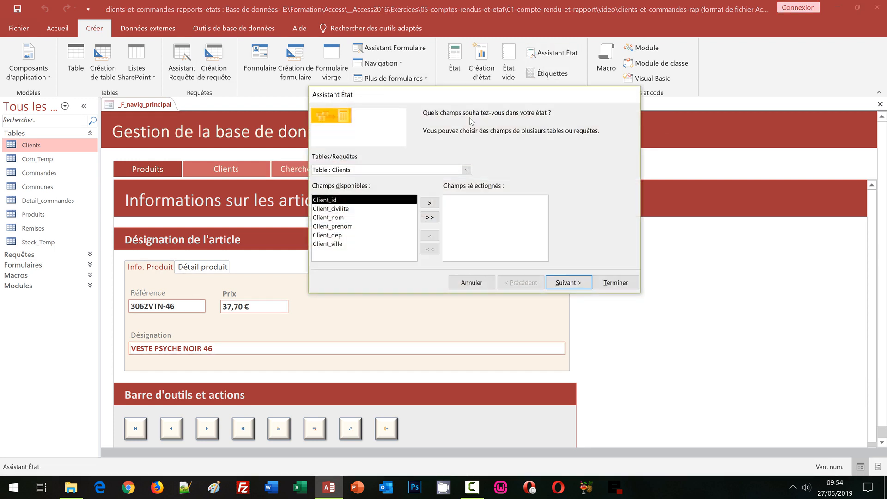
left_click_drag(455, 97, 334, 141)
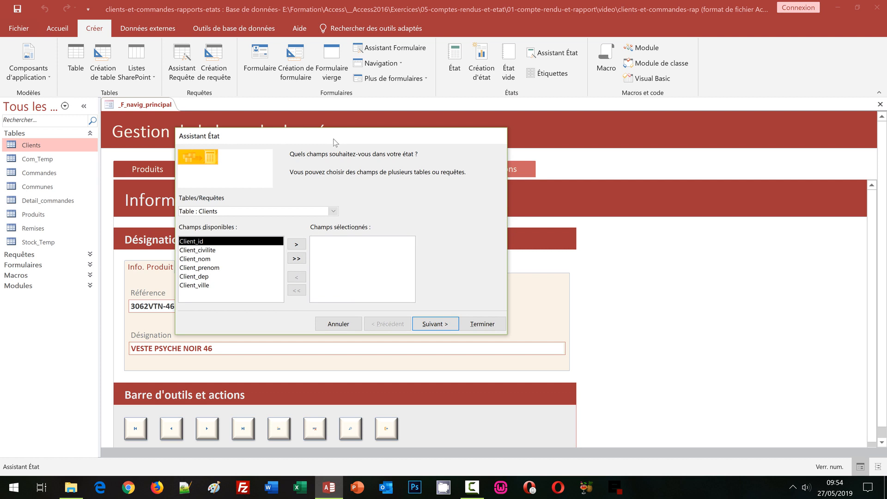
left_click(333, 212)
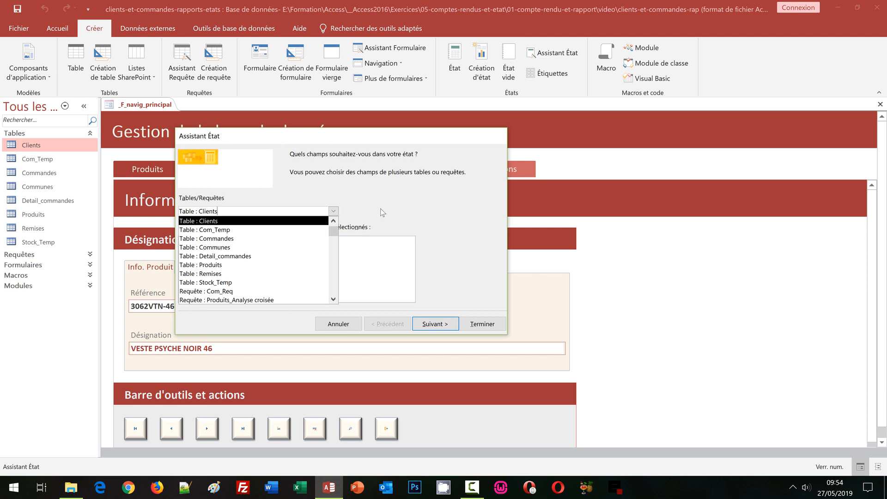
left_click(333, 211)
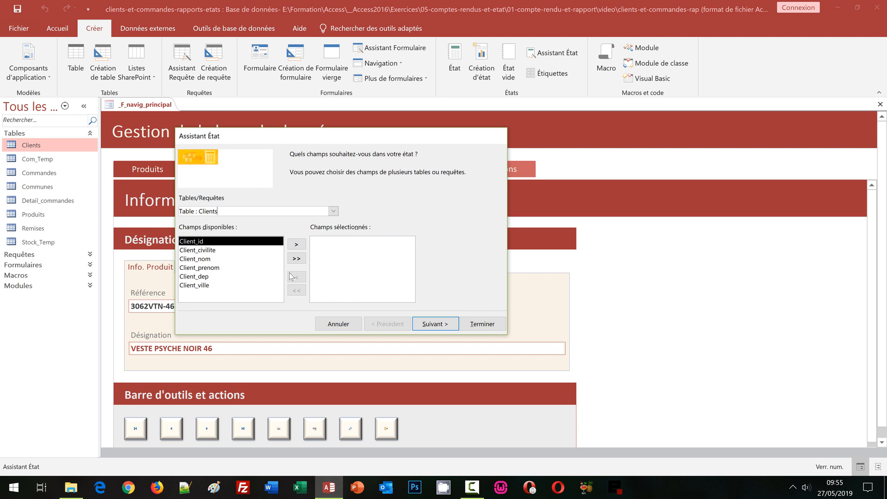
left_click(297, 259)
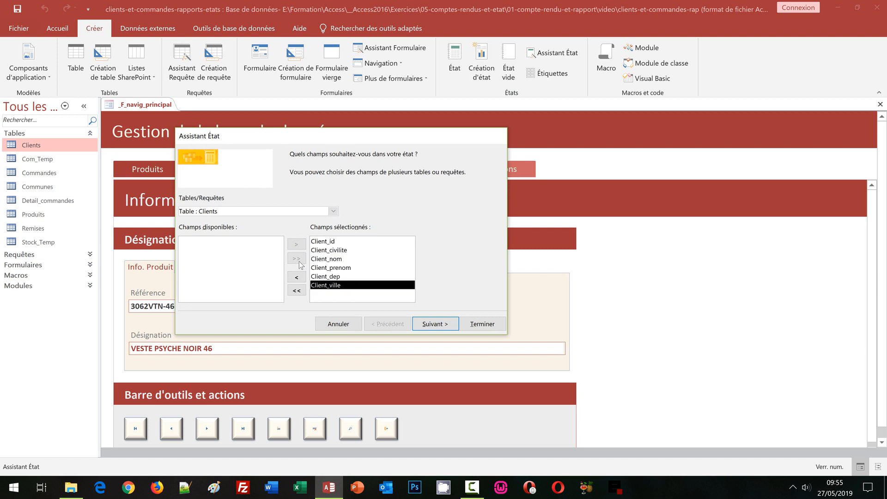
left_click(333, 242)
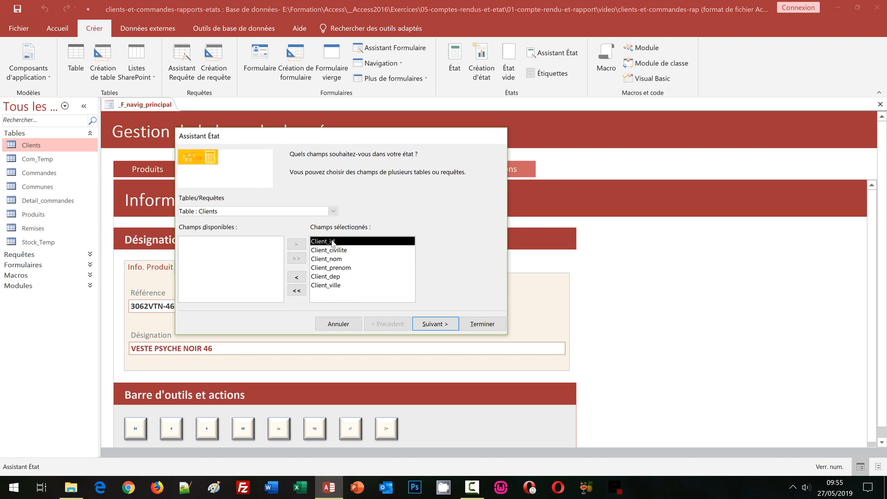
left_click(297, 280)
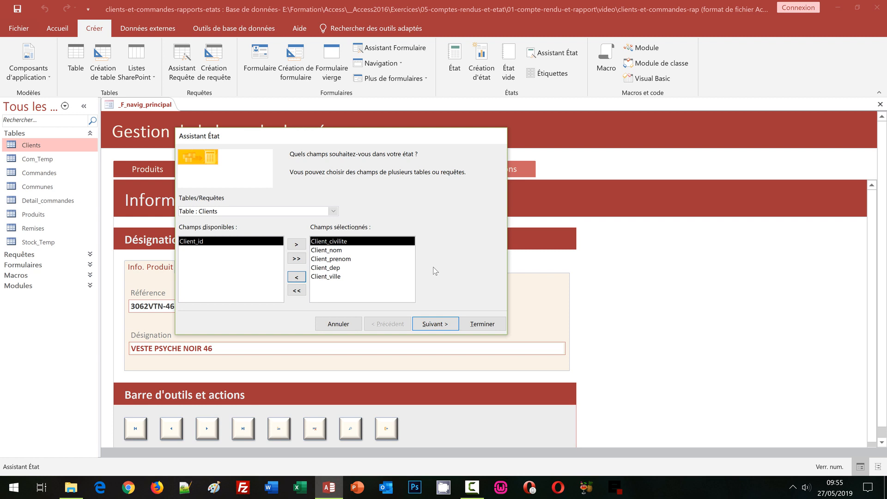
left_click(445, 323)
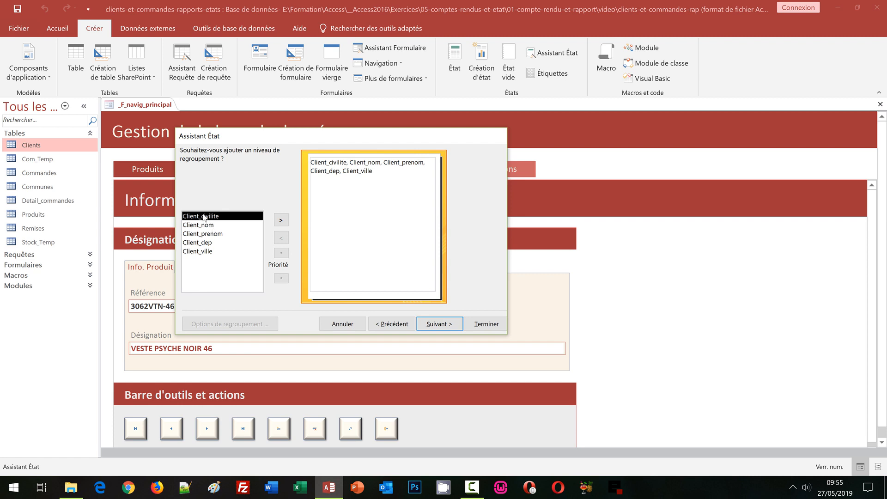
- Group the report by Client_civilite and sort its records in ascending order by Client_dep, then Client_nom
left_click(281, 220)
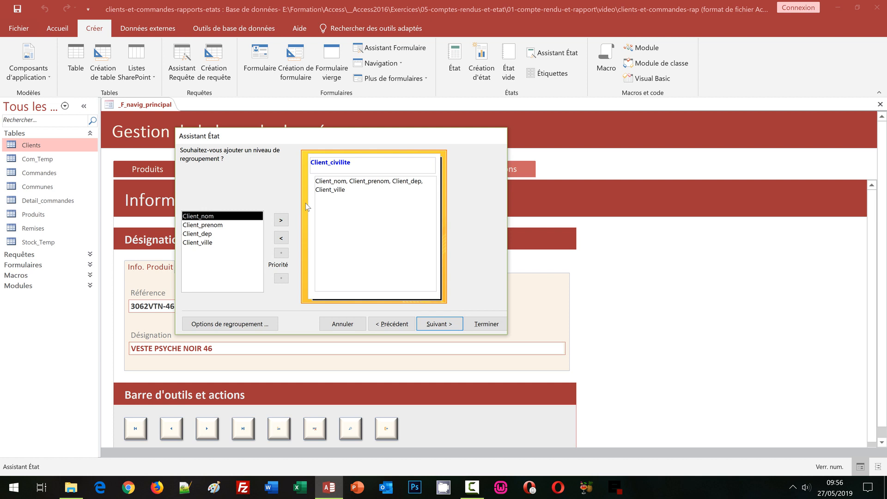
left_click(439, 325)
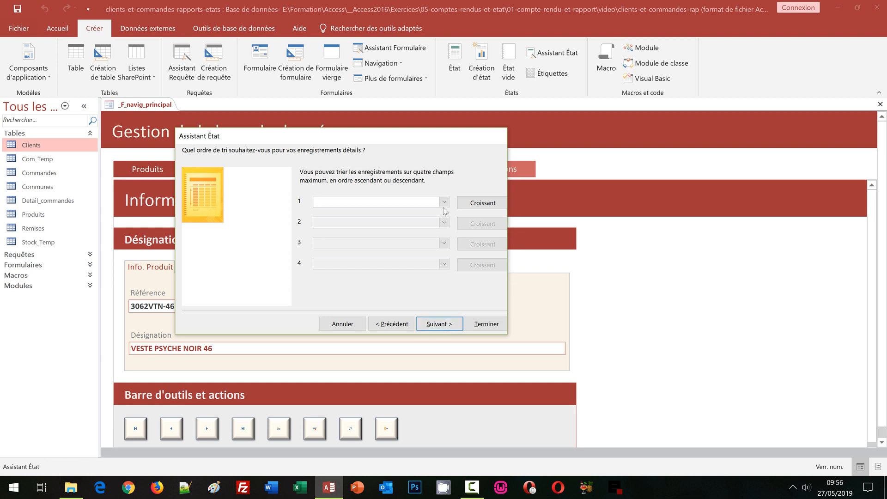
left_click(444, 203)
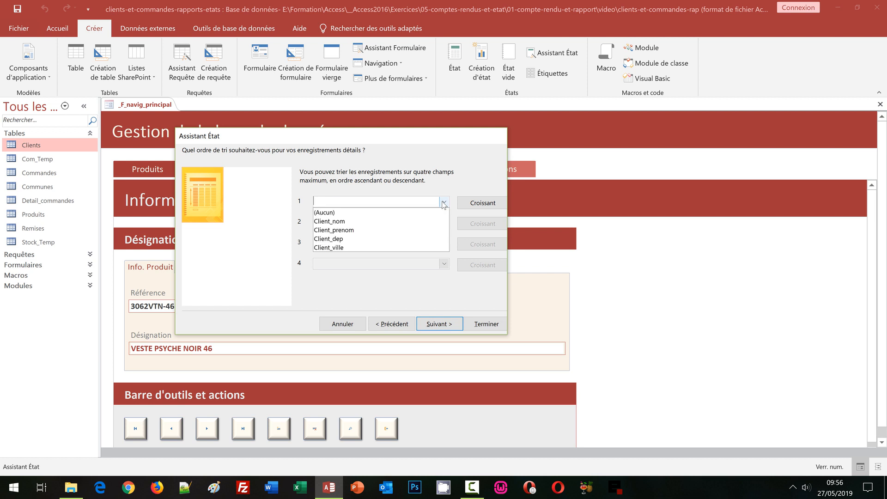
left_click(444, 238)
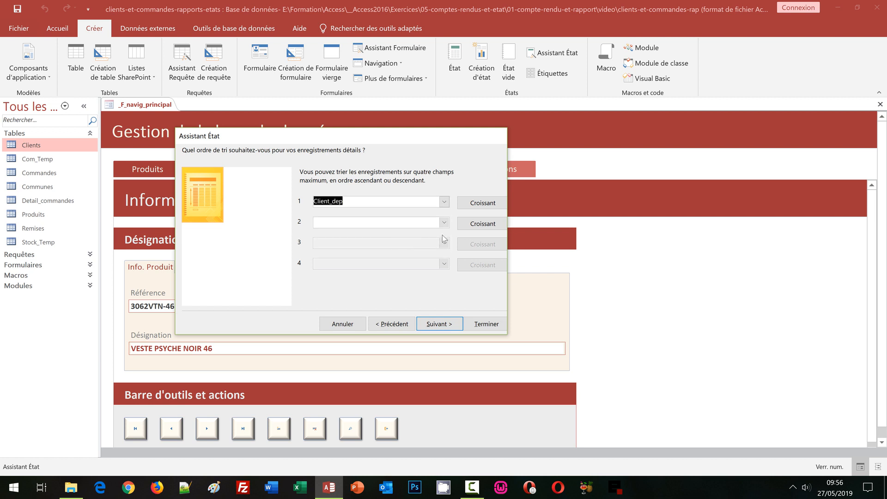
left_click(444, 222)
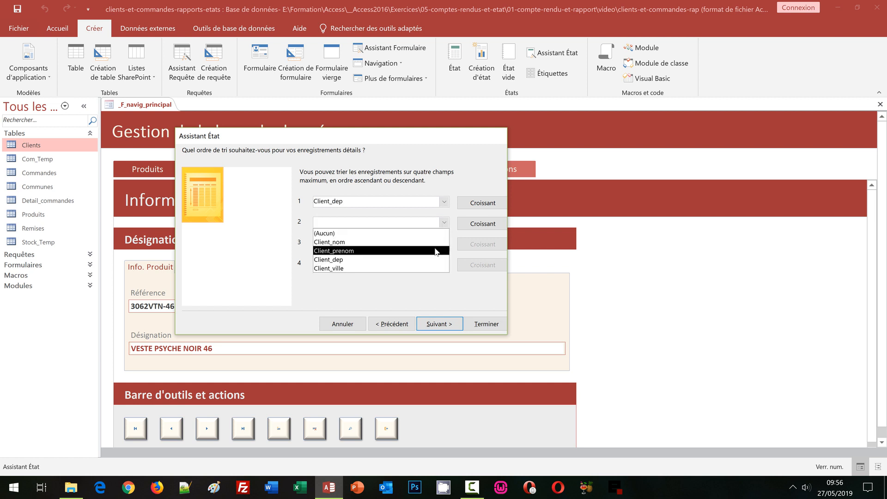
left_click(434, 242)
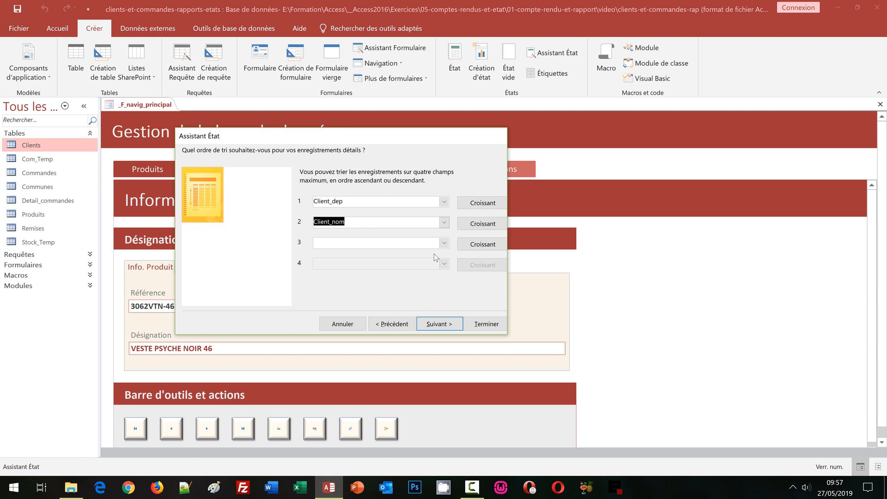
left_click(446, 325)
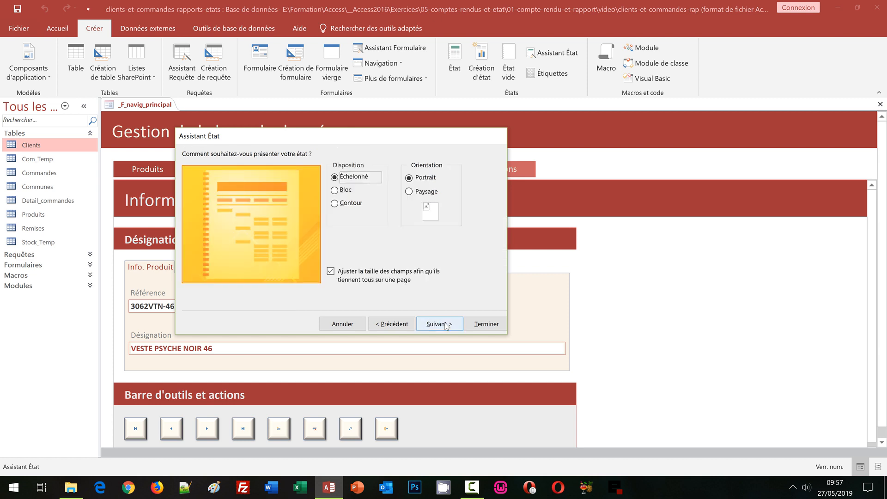
- Give the report the Bloc layout with Paysage orientation
left_click(344, 192)
left_click(422, 195)
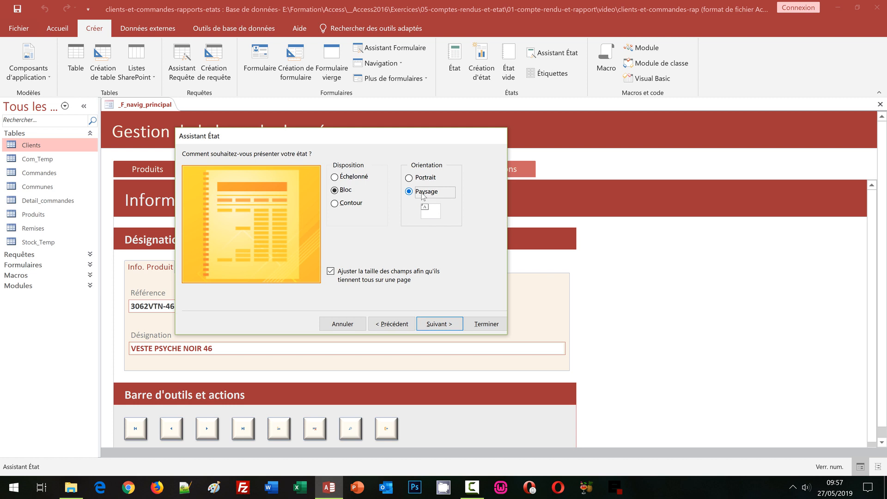
left_click(335, 180)
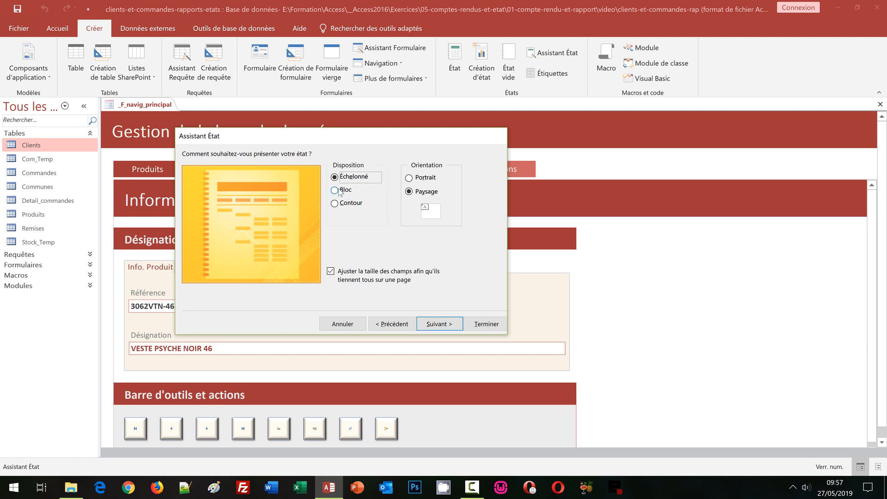
left_click(339, 190)
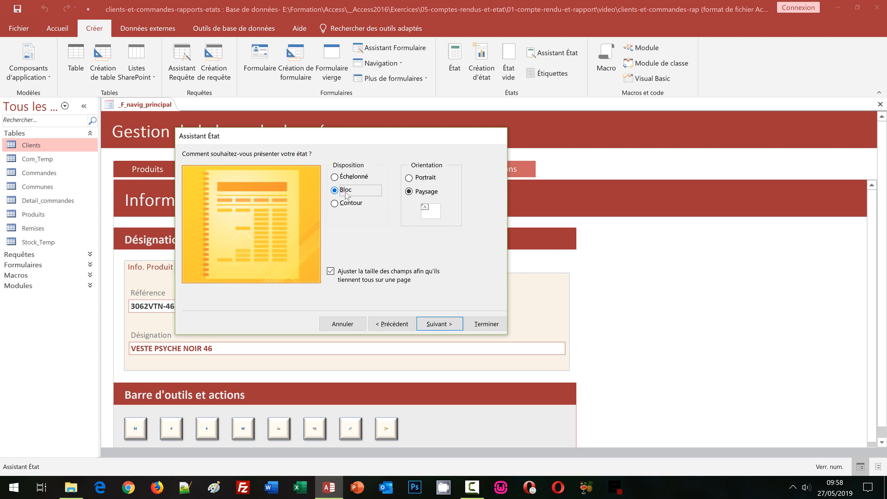
left_click(441, 325)
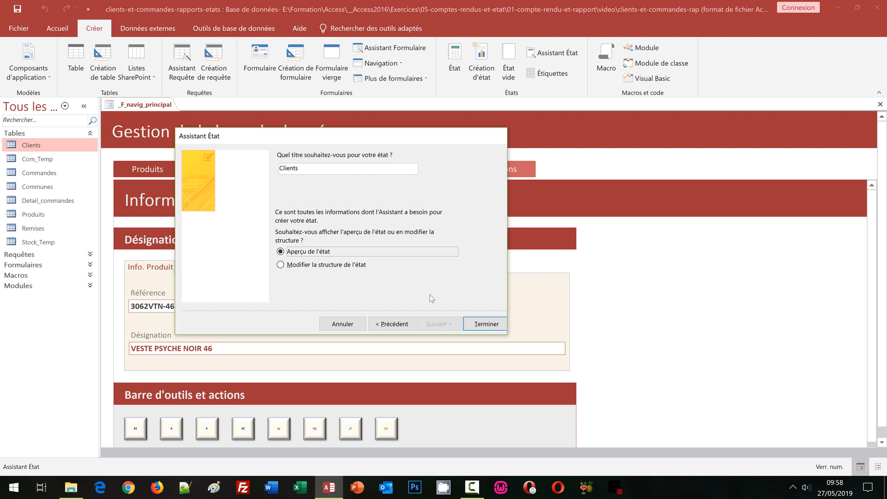
- Title the report E_Clients and finish the wizard with the report preview
left_click(281, 168)
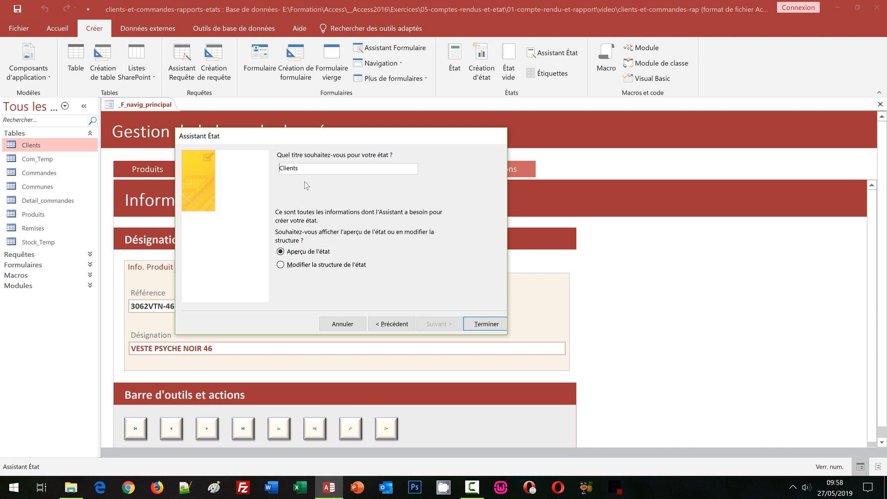
type("E_")
left_click(476, 321)
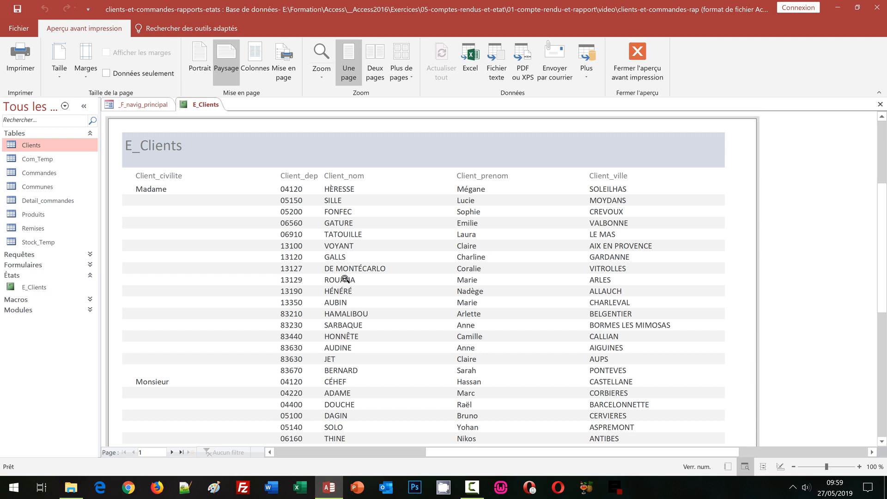
- Leave the print preview of E_Clients for its design view and select the report header section
left_click(637, 69)
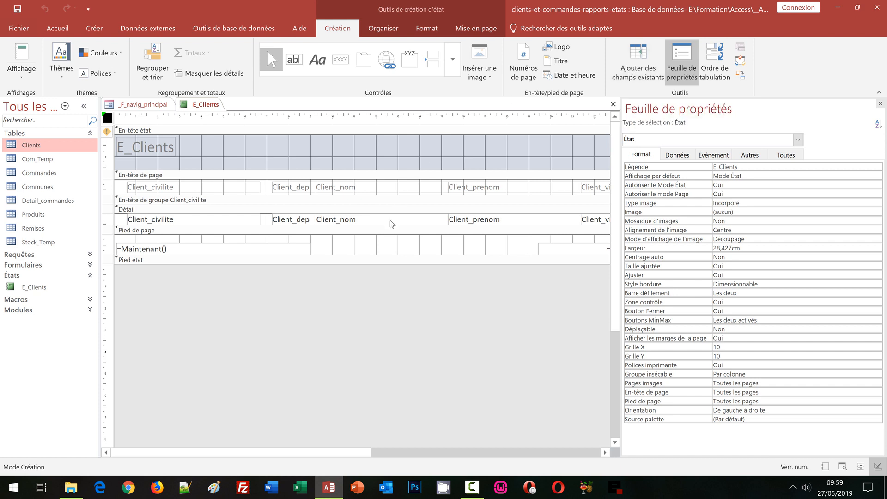
left_click(25, 82)
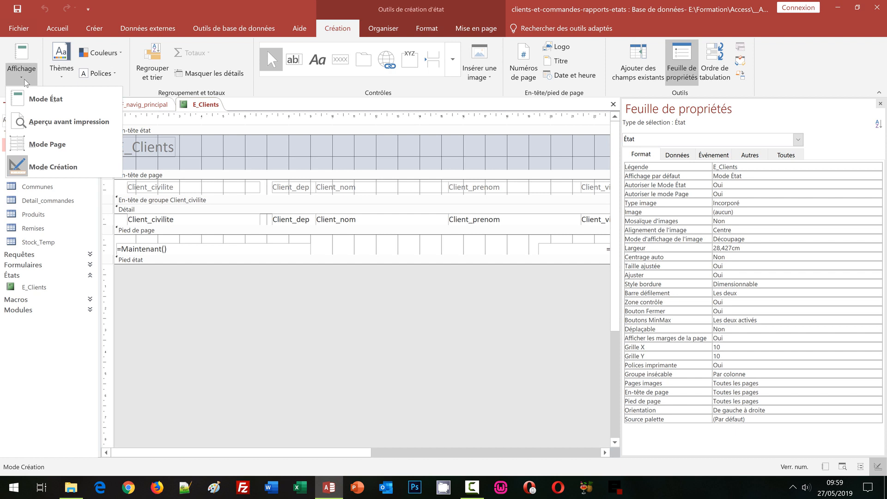
left_click(267, 349)
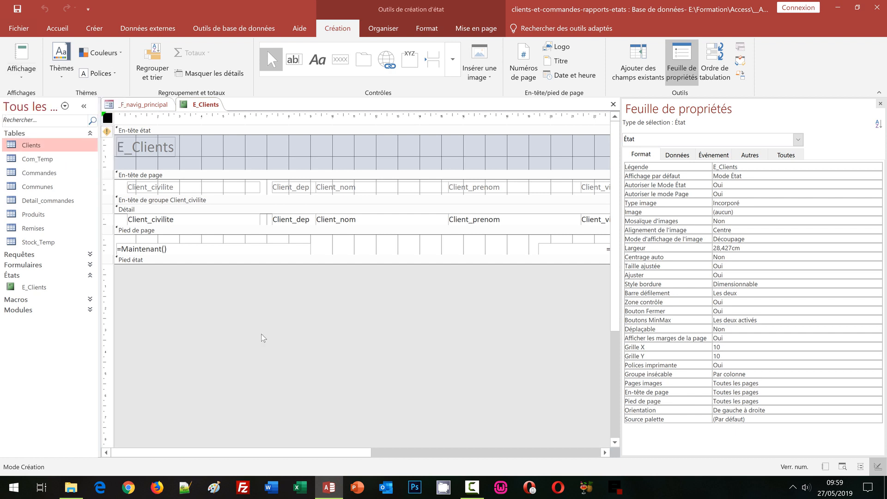
left_click(163, 132)
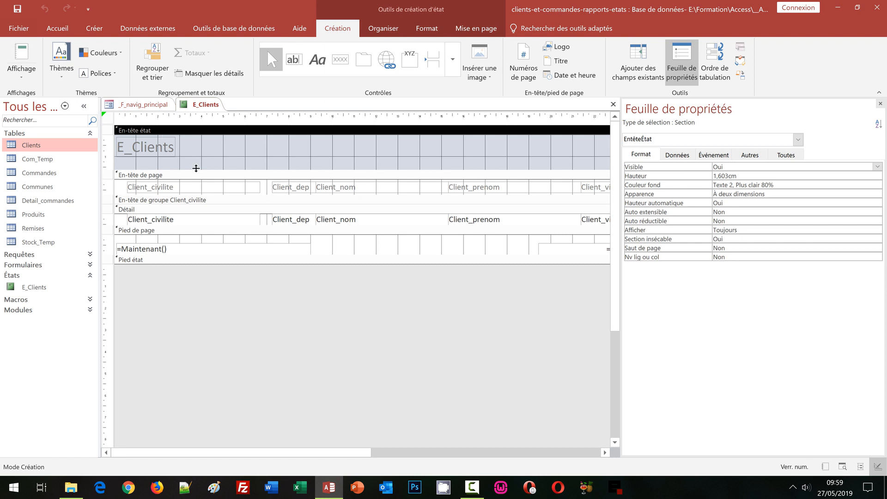
- Examine the report's page header, Client_civilite group header and detail sections, then the date field in the page footer
left_click(196, 175)
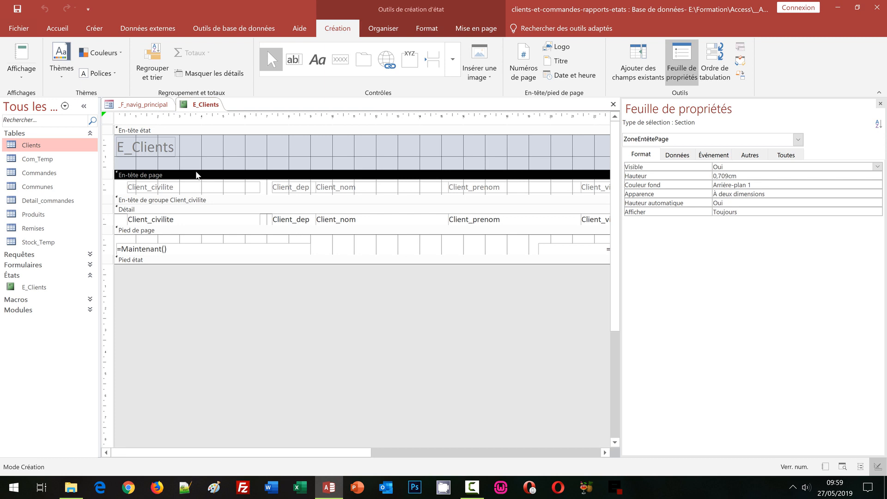
left_click(168, 200)
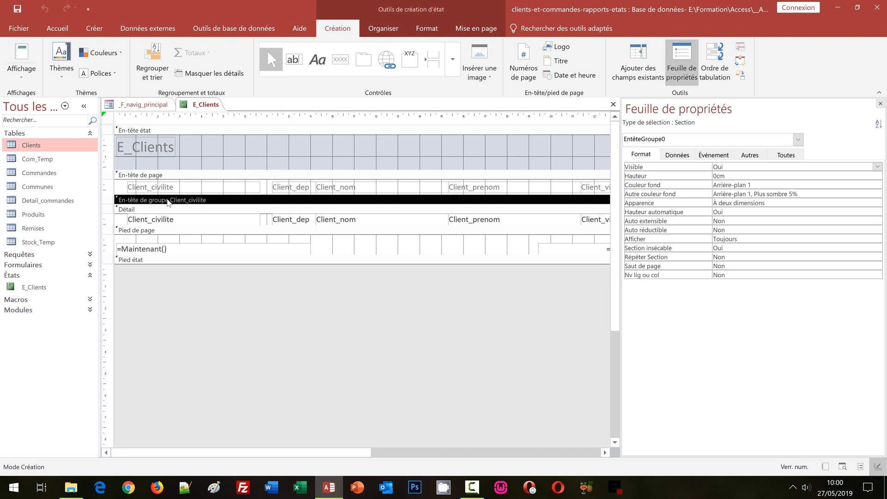
left_click(169, 210)
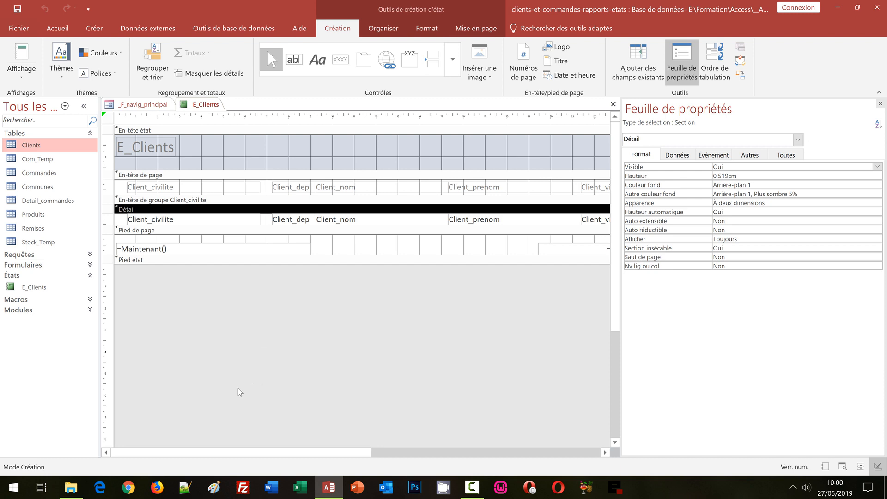
left_click(145, 248)
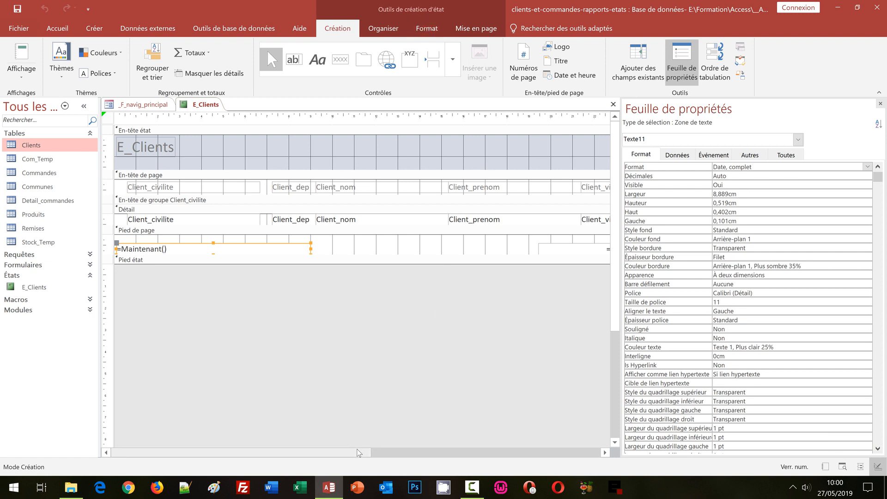
left_click_drag(362, 453, 296, 452)
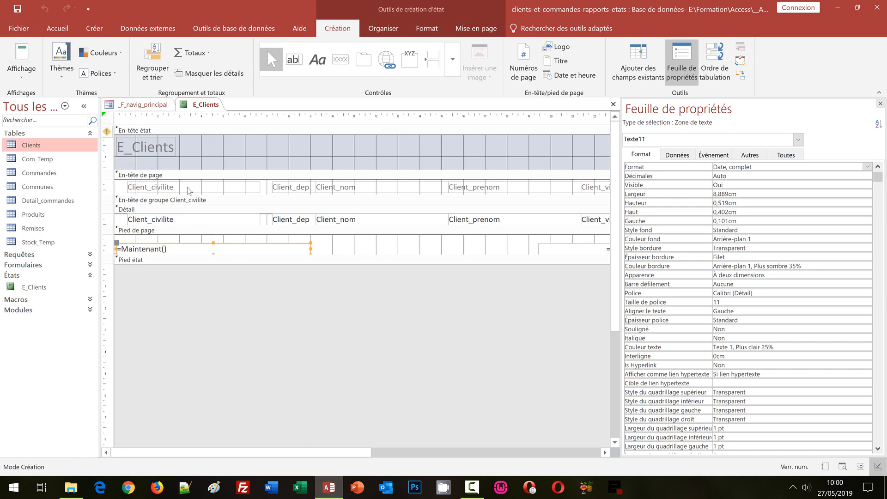
- Narrow the Client_civilite label and its detail field together to a width of about 2.5 cm
left_click(192, 189)
left_click(184, 220, "shift")
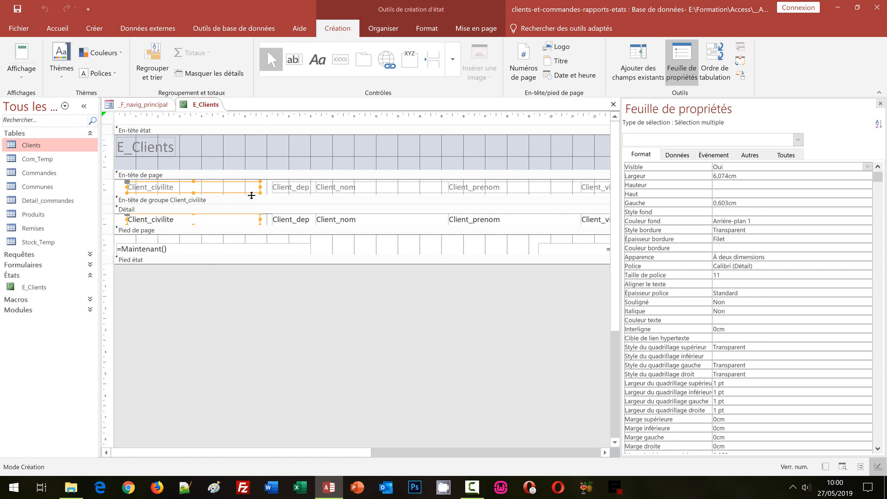
left_click_drag(260, 187, 181, 187)
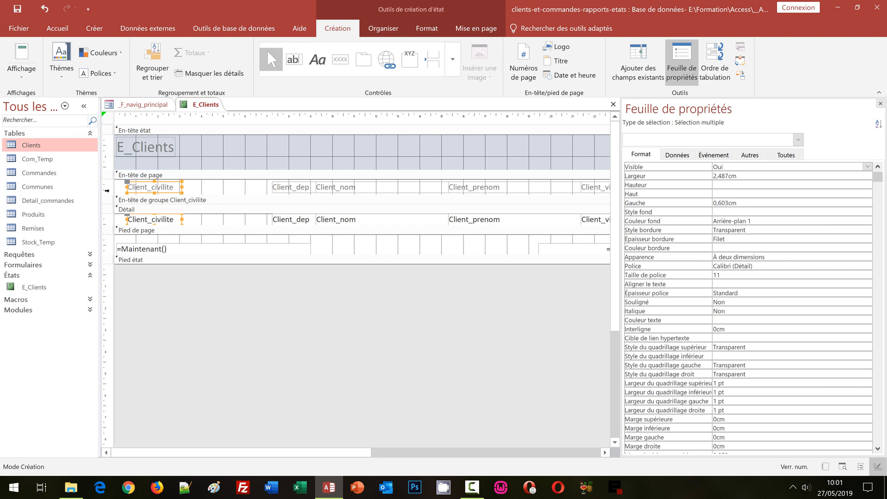
- Shift all labels and detail fields except Client_civilite left together until Client_dep sits just beside the Client_civilite column
left_click(106, 191)
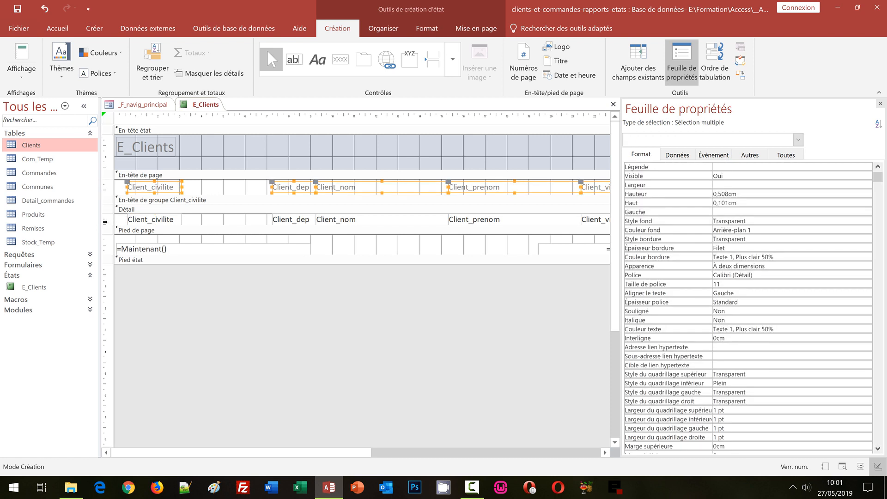
left_click(106, 220, "shift")
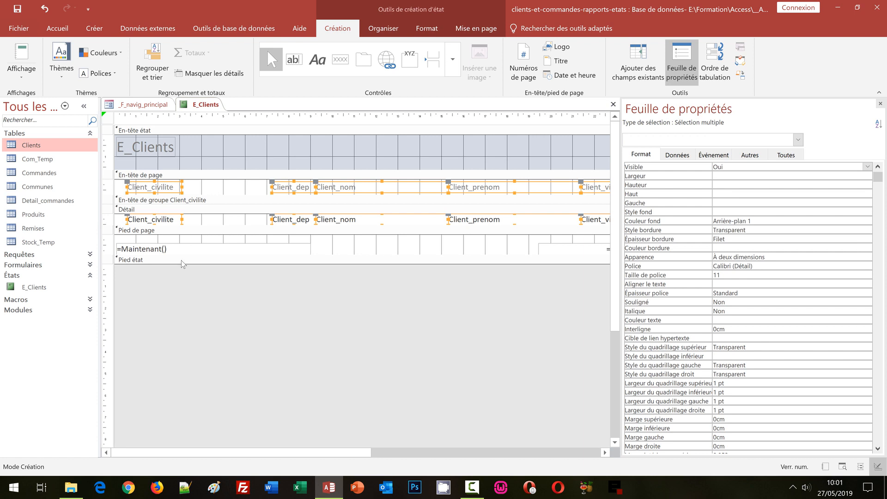
left_click(164, 190, "shift")
left_click(166, 220, "shift")
key("Left")
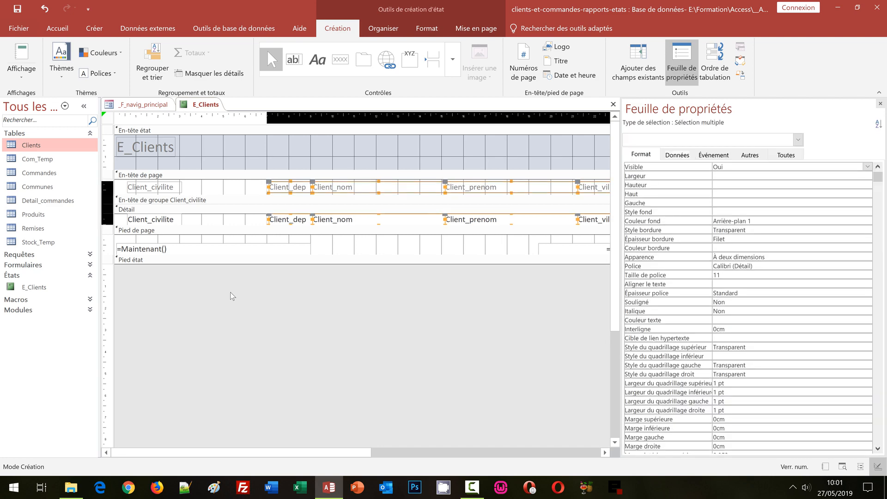
key("Left")
key("Left")
key("Left")
key("Left")
key("Left")
key("Left")
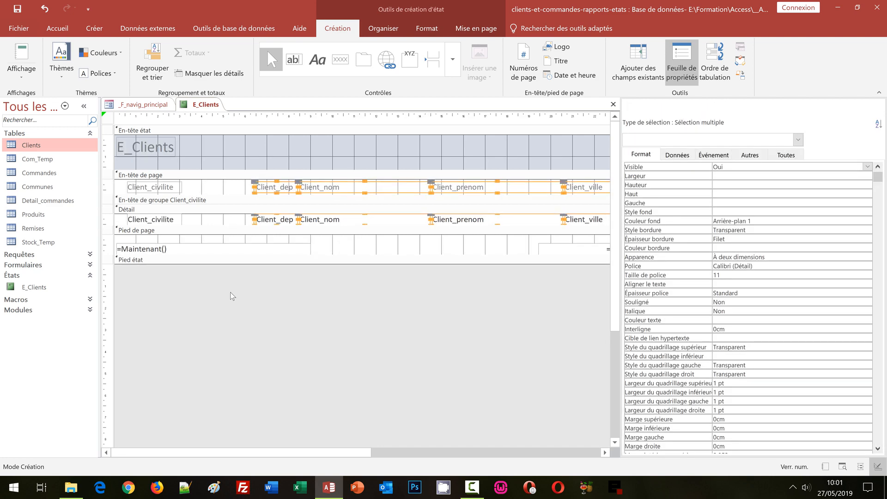
key("Left")
key("Left")
key("Left")
key("Left")
key("Left")
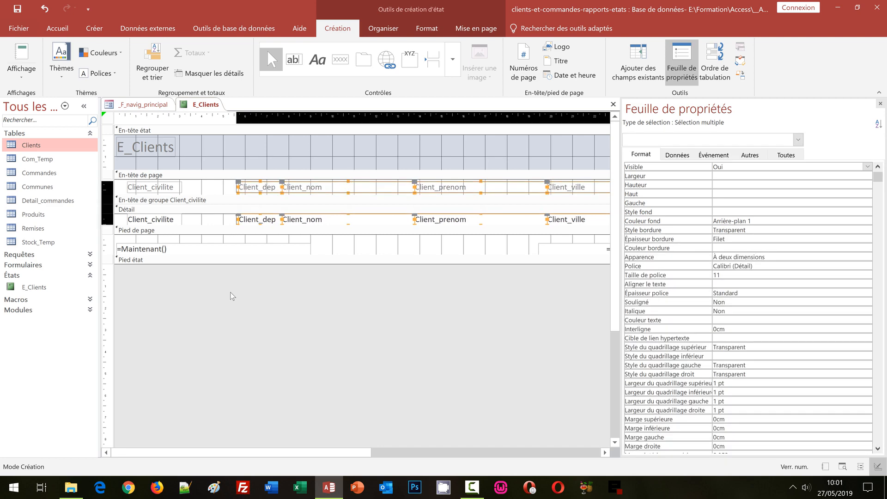
key("Left")
key("Left")
key("Left")
key("Left")
key("Left")
key("Left")
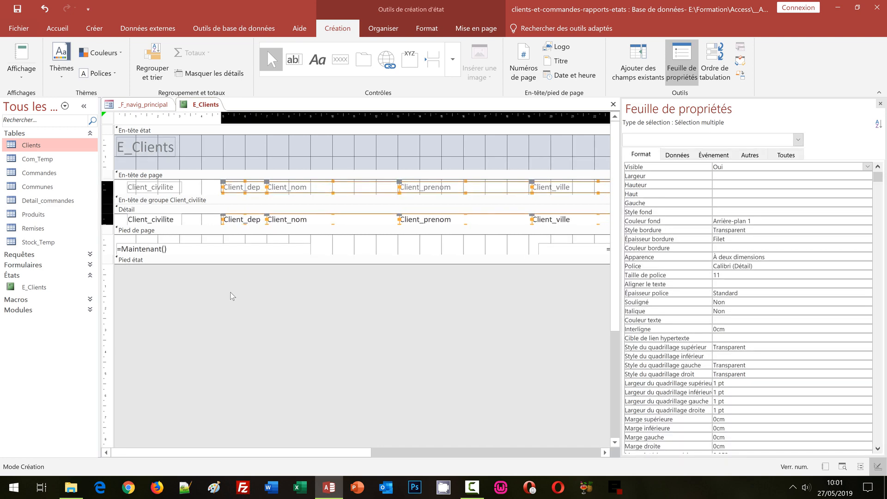
key("Left")
key("Left")
key("Left")
key("Left")
key("Left")
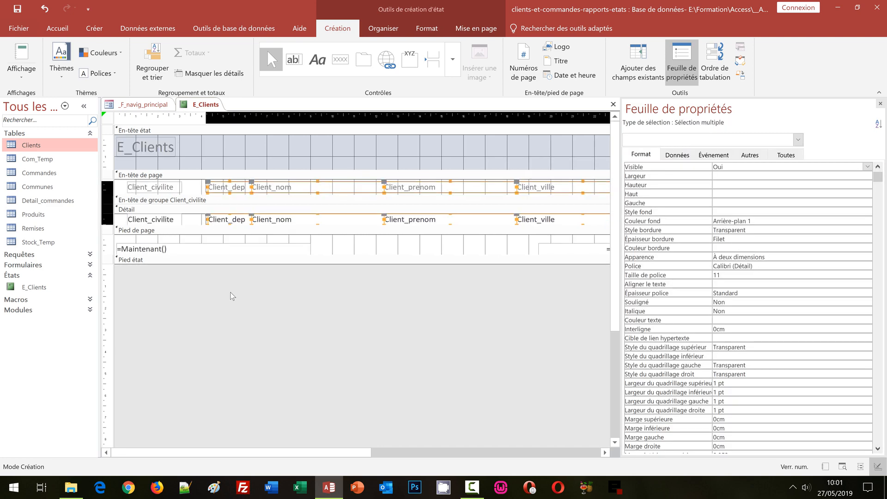
key("Left")
key("Left")
key("Left")
key("Left")
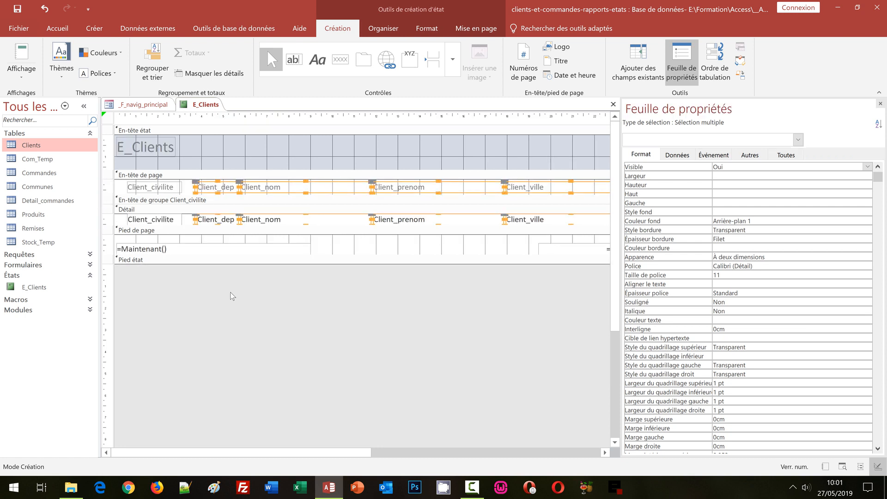
key("Left")
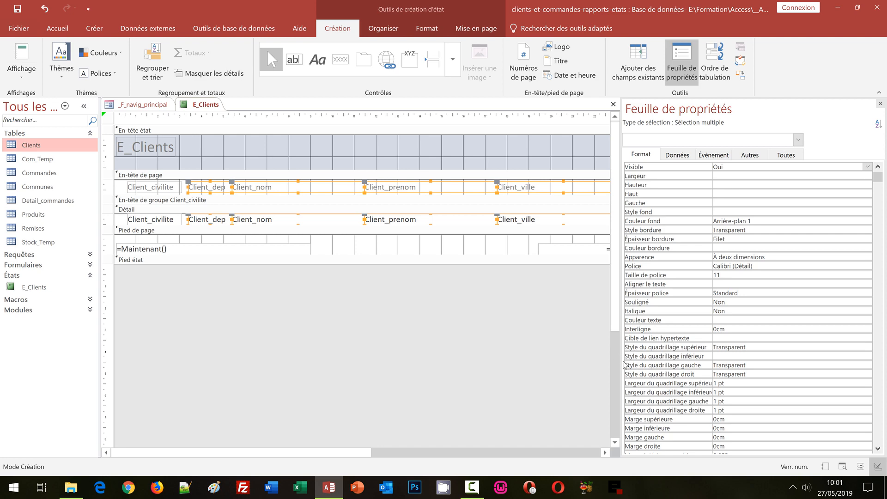
- Move the Client_ville label and its detail field right together, to about 19.9 cm from the report's left edge
left_click_drag(620, 363, 735, 351)
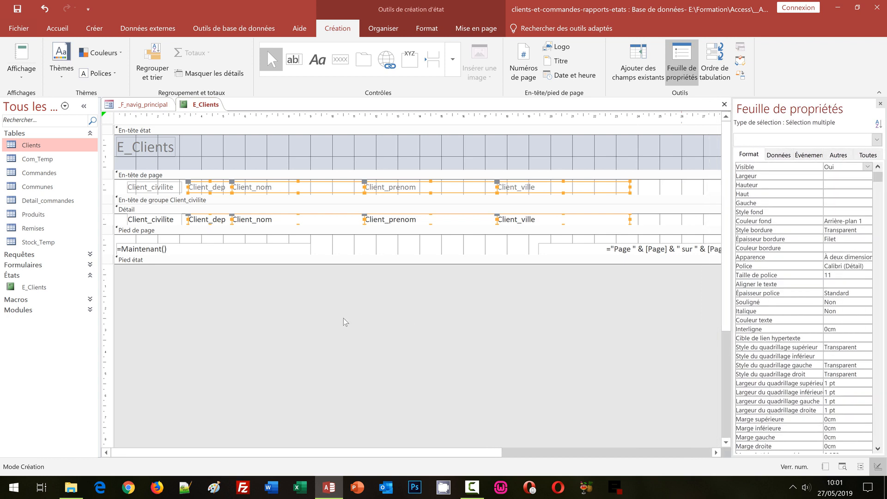
left_click(339, 306)
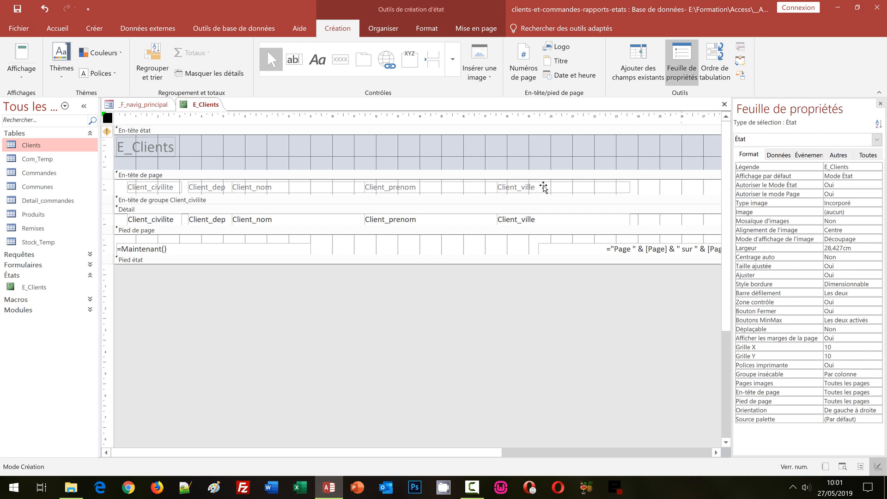
left_click(543, 187)
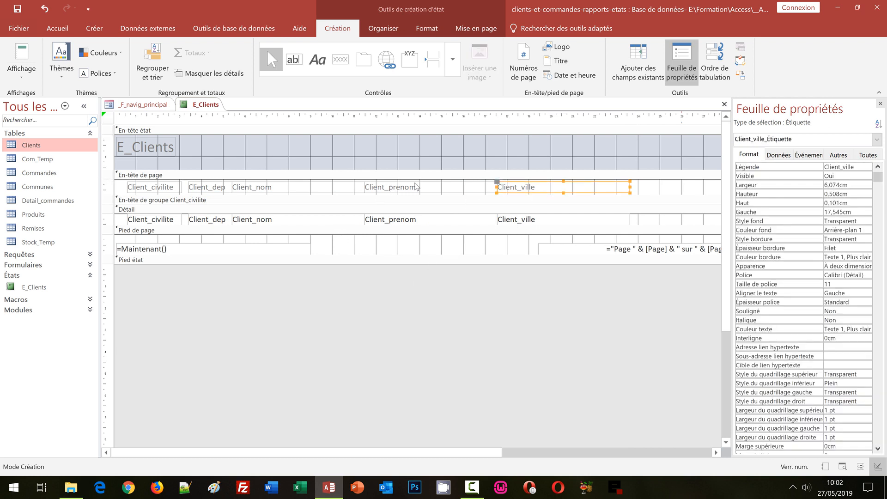
left_click(541, 220, "shift")
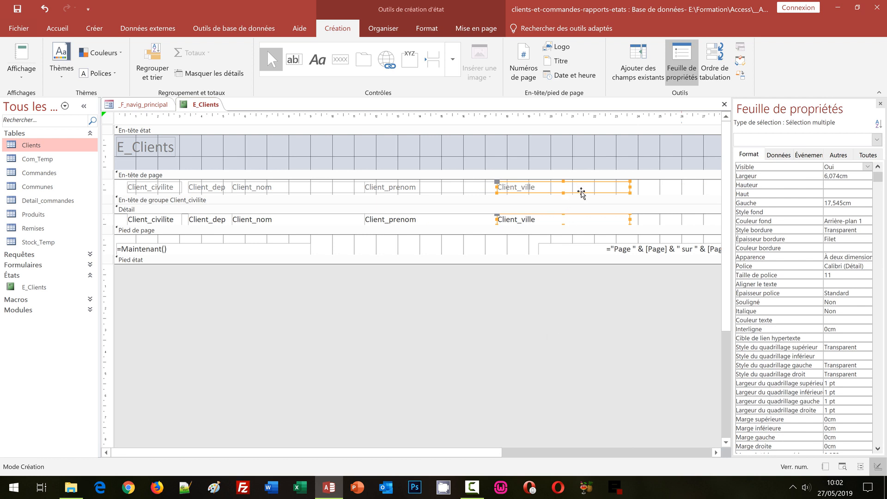
left_click(581, 192, "shift")
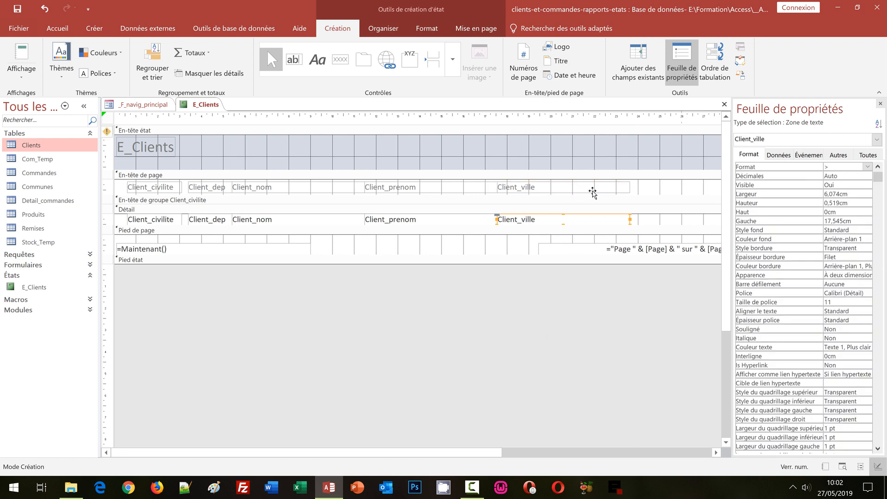
left_click(592, 192, "shift")
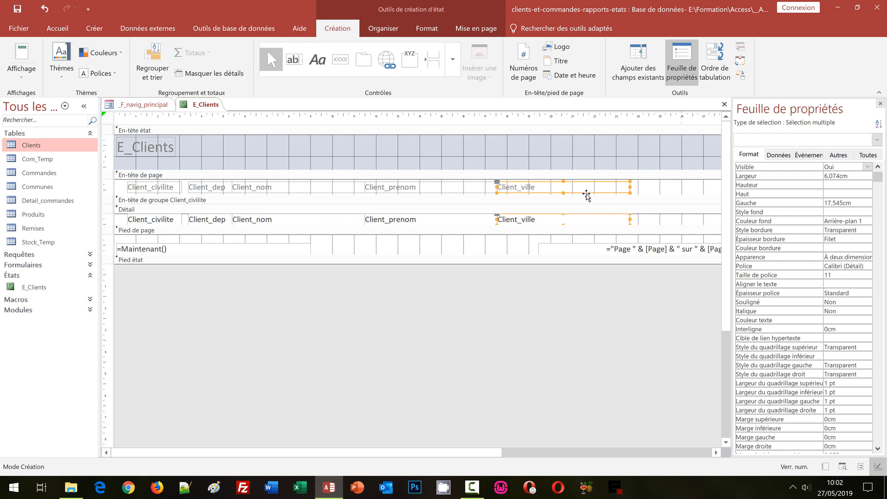
left_click_drag(586, 195, 638, 192)
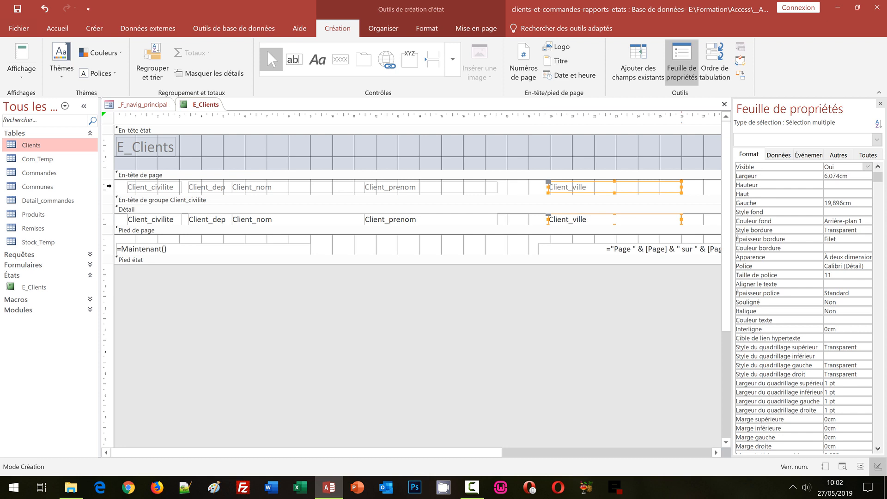
- Space all page header labels and detail fields evenly with the Horizontal équilibré spacing option
left_click(110, 185)
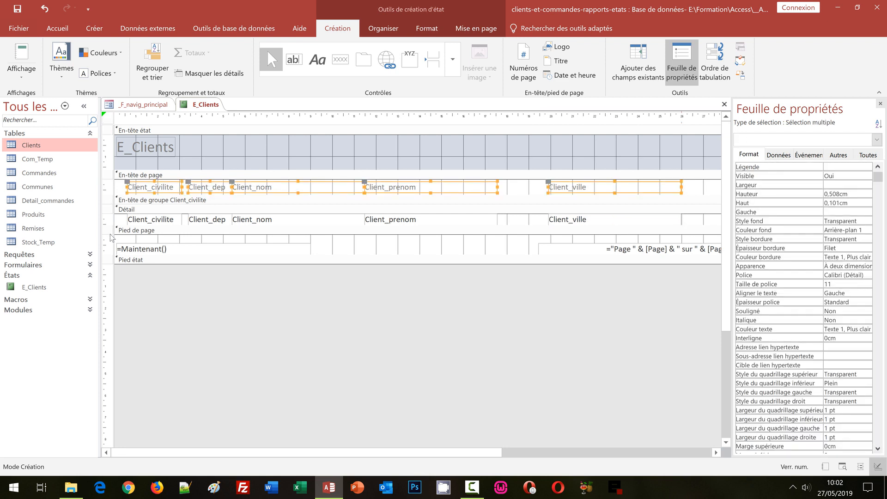
left_click(106, 221, "shift")
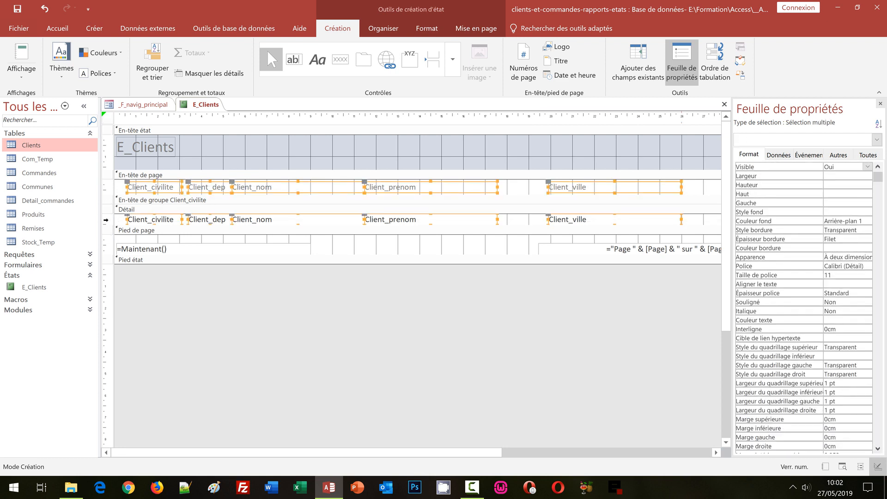
left_click(385, 28)
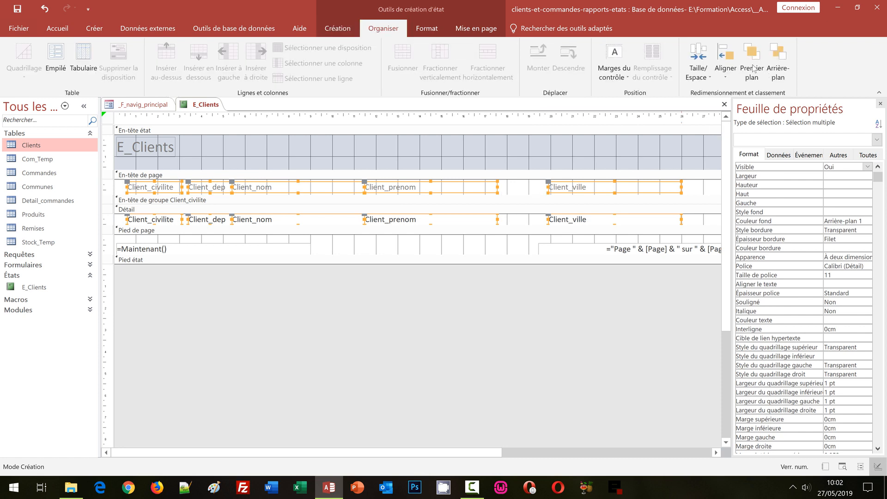
left_click(698, 64)
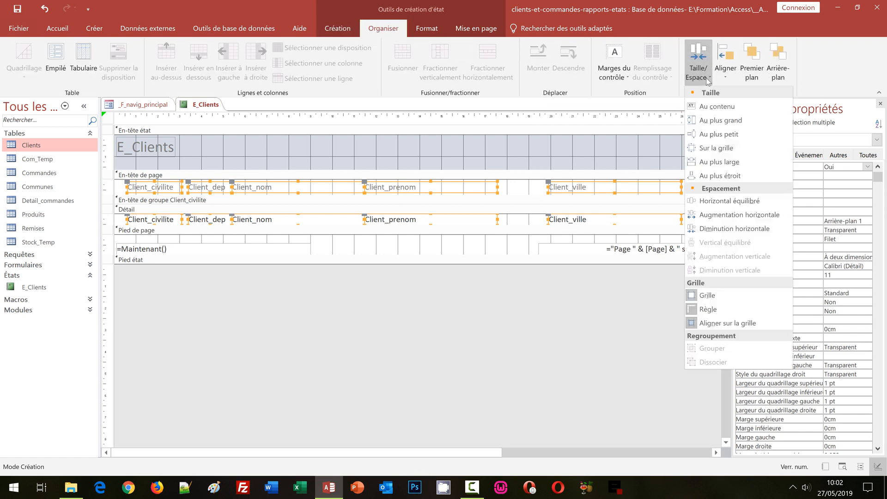
left_click(708, 203)
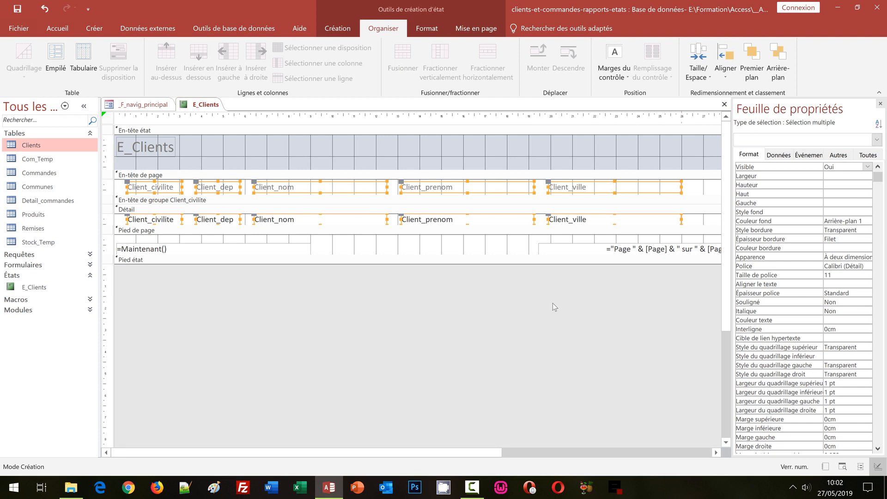
left_click(318, 308)
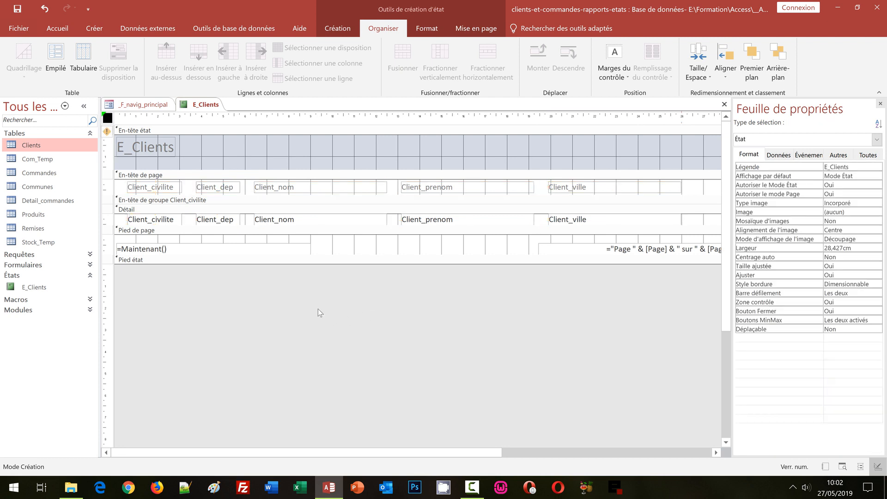
- Make the Client_nom field in the detail section bold
left_click(316, 220)
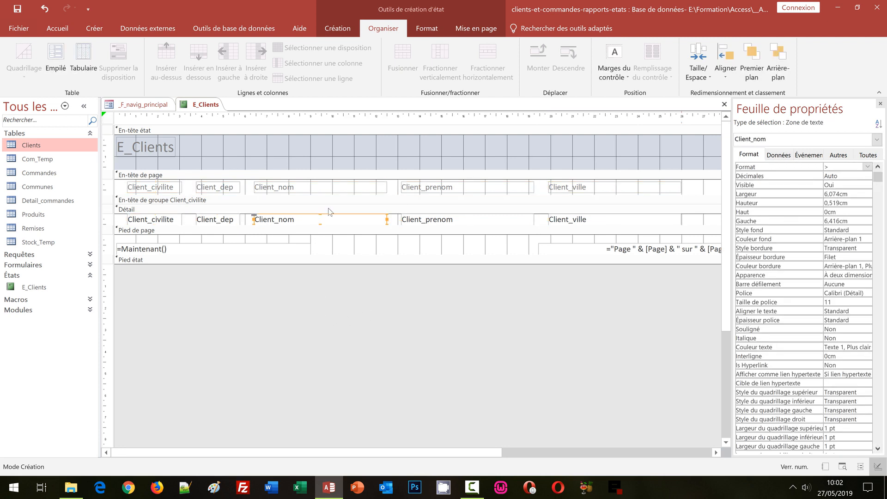
left_click(425, 29)
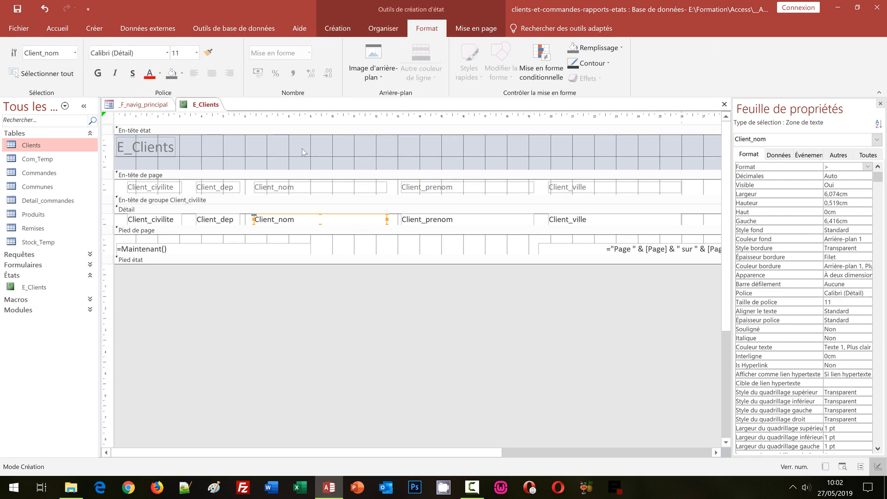
left_click(97, 73)
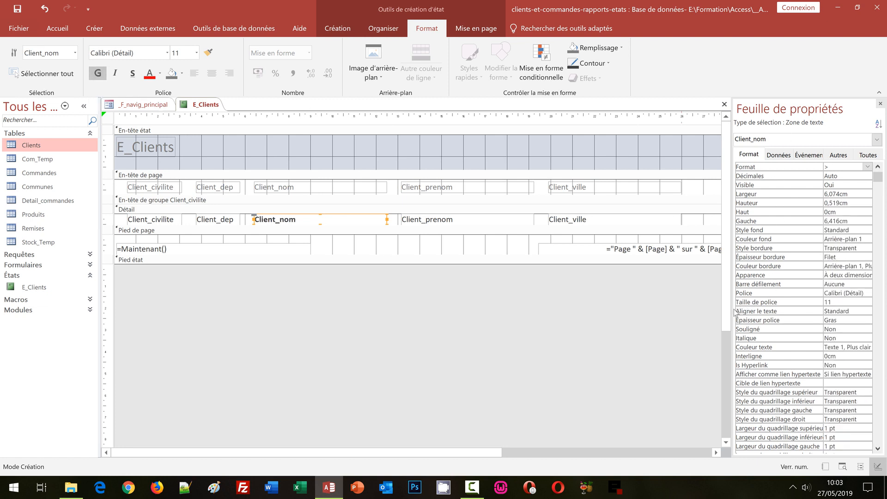
left_click_drag(731, 310, 699, 310)
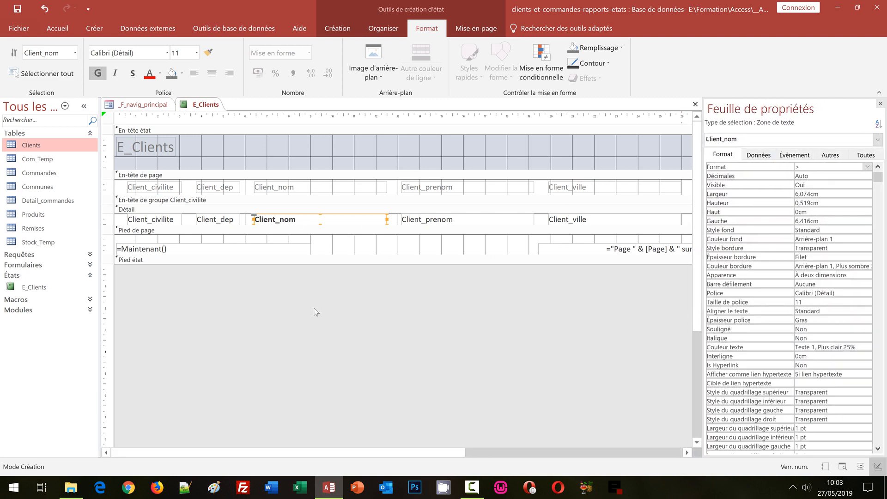
left_click(231, 220)
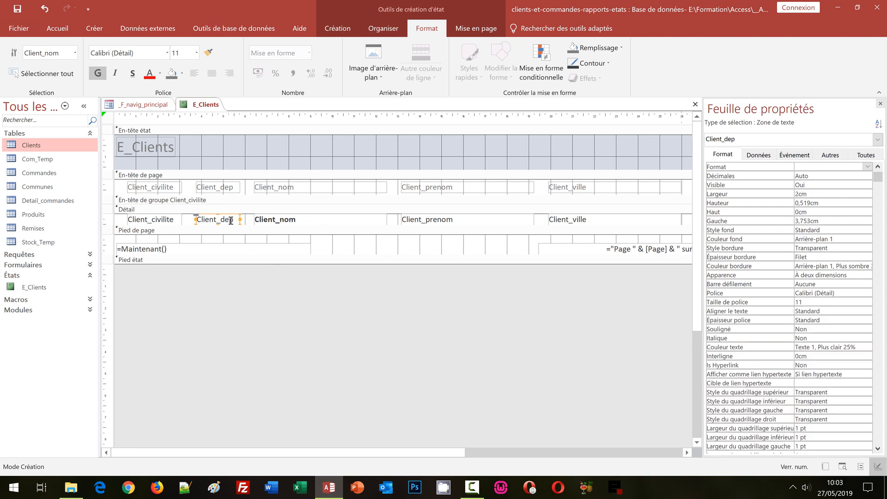
left_click(226, 191, "shift")
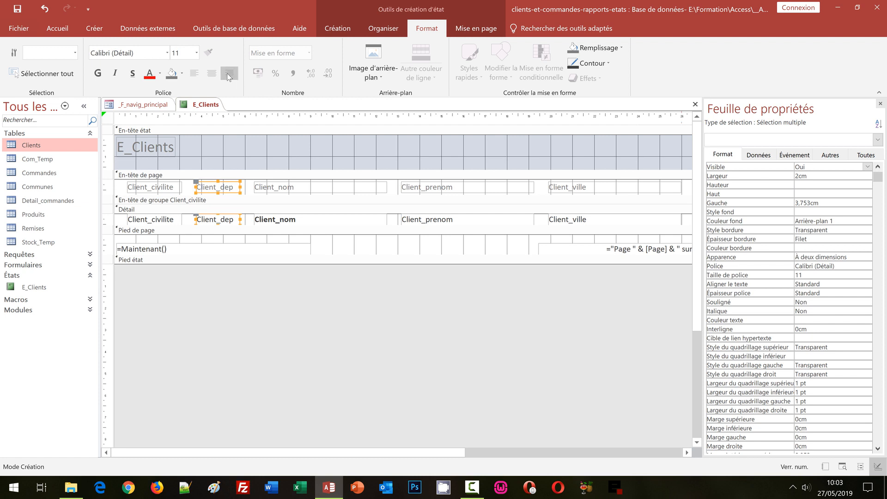
- Move and widen the report header title label to about 18.1 cm and change its text to "Liste des clients organisés par civilité"
left_click(167, 147)
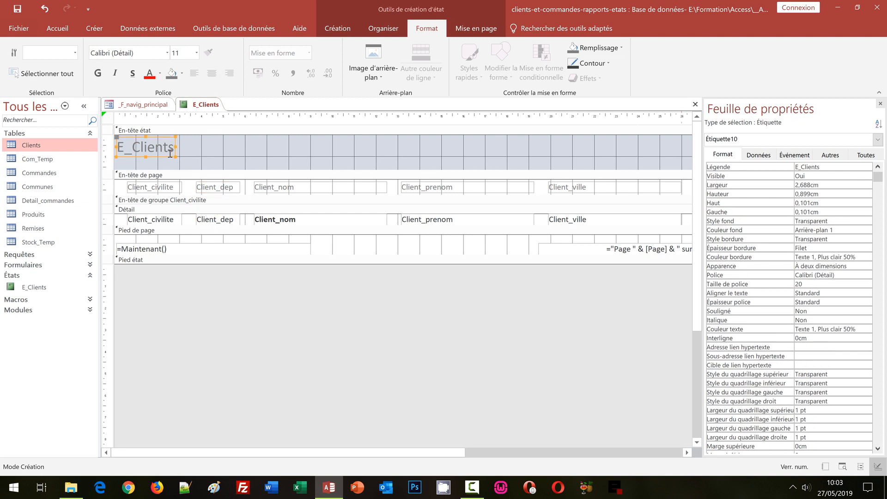
left_click_drag(161, 157, 531, 150)
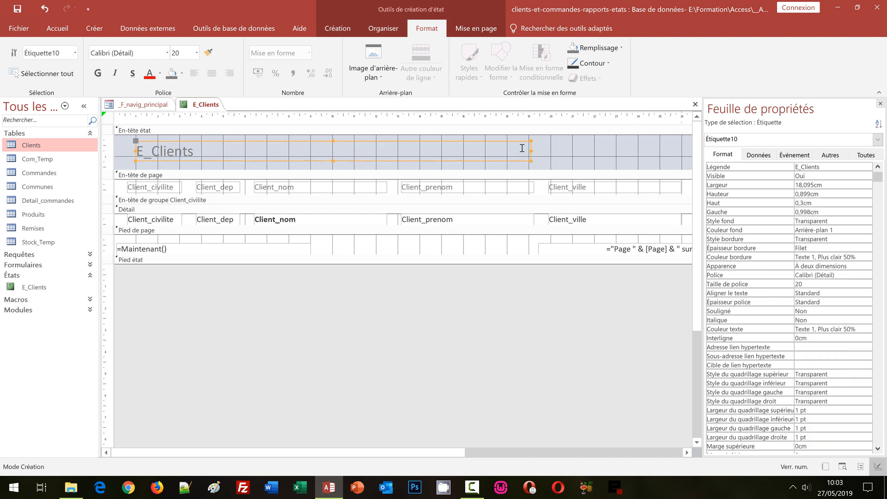
left_click(265, 147)
double_click(265, 148)
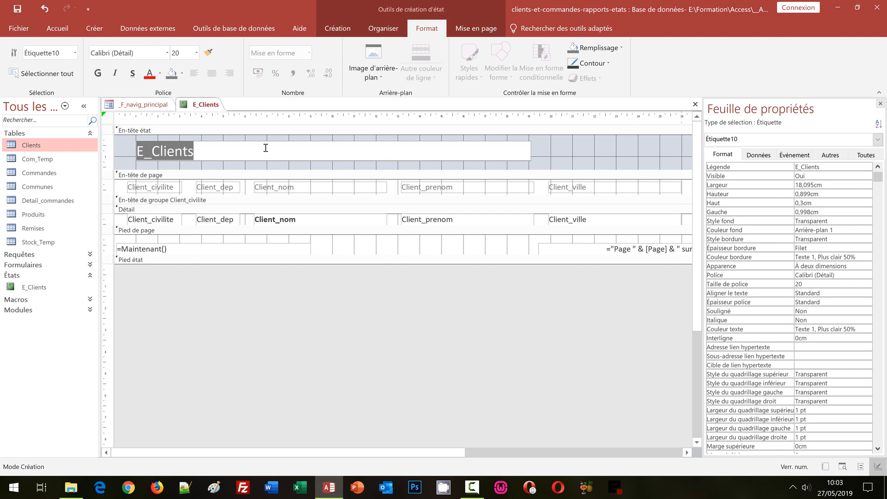
type("Liste")
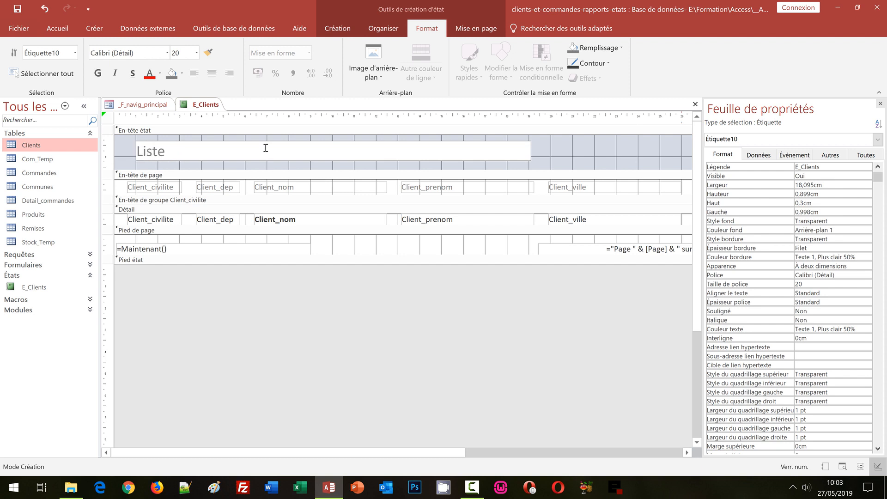
type(" des clients organisés ")
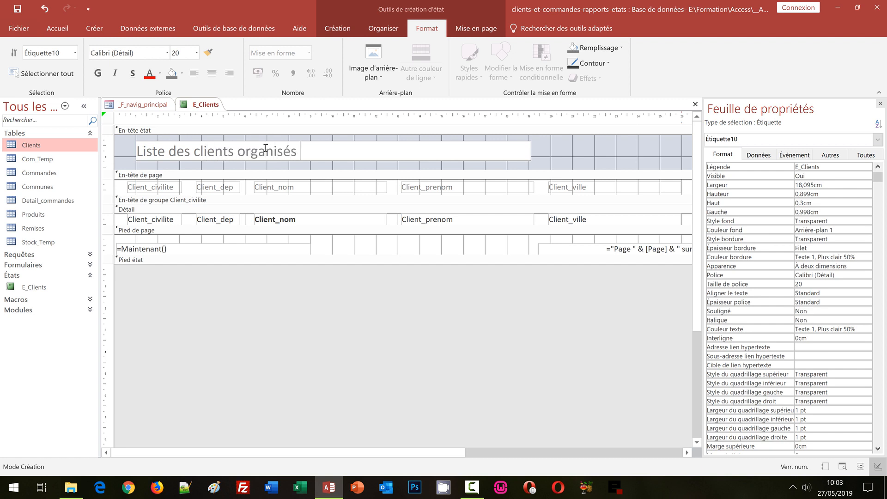
type("par civilité")
left_click(559, 154)
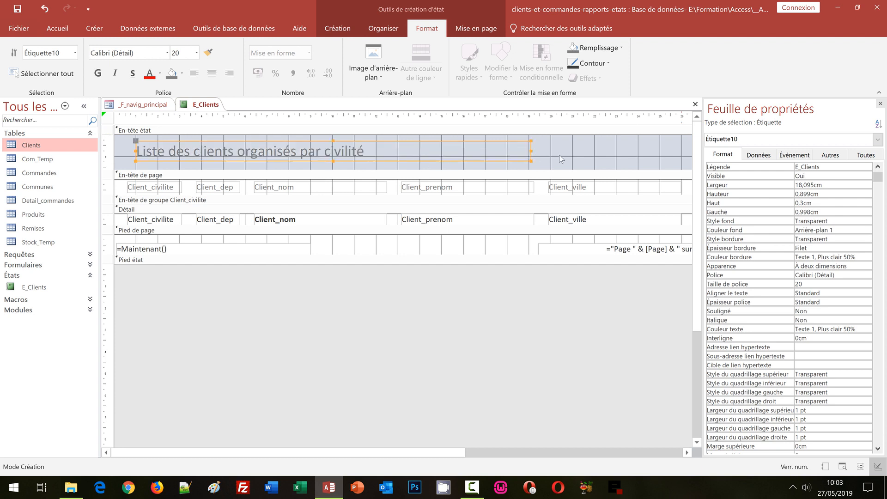
- Set the report title's font colour to the standard dark red (#BA1419)
left_click(343, 152)
left_click(159, 73)
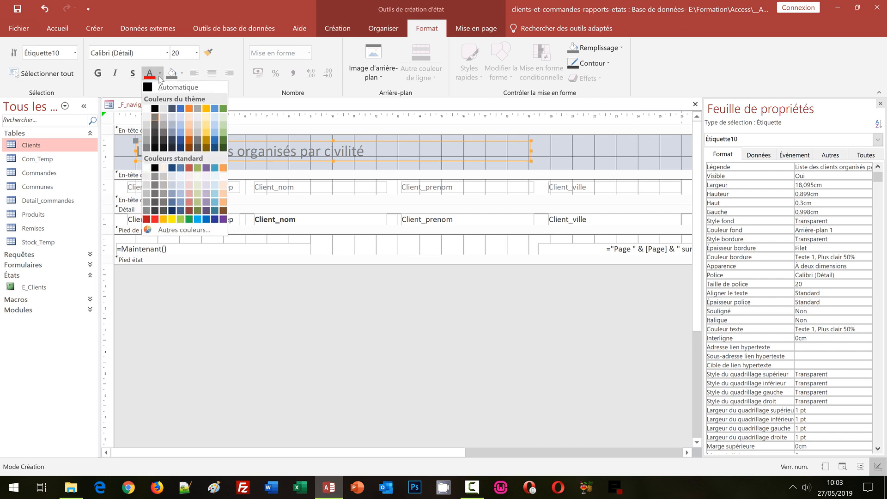
left_click(146, 219)
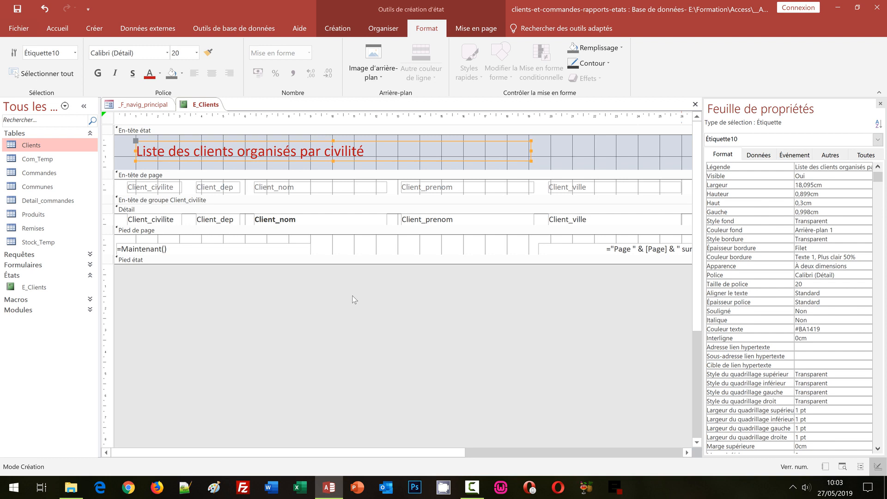
left_click(572, 150)
left_click(572, 147)
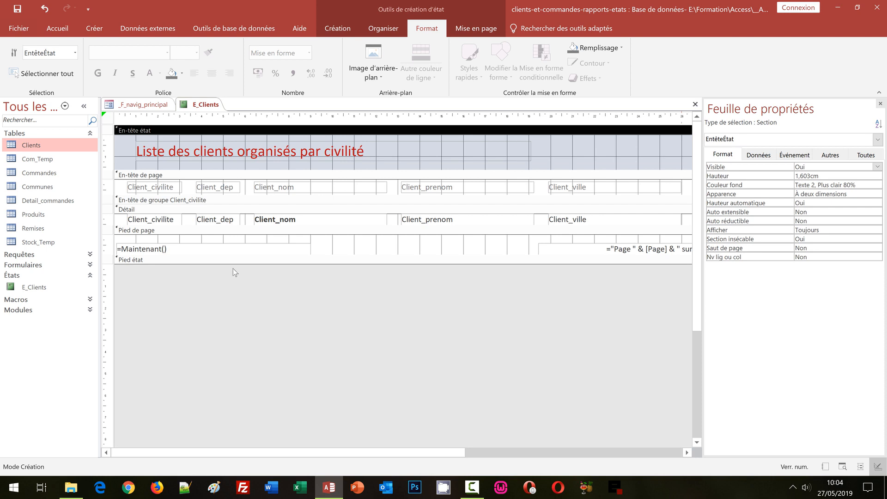
- Change the page header labels Client_civilite and Client_dep to "Civilité" and "Code postal"
left_click(165, 191)
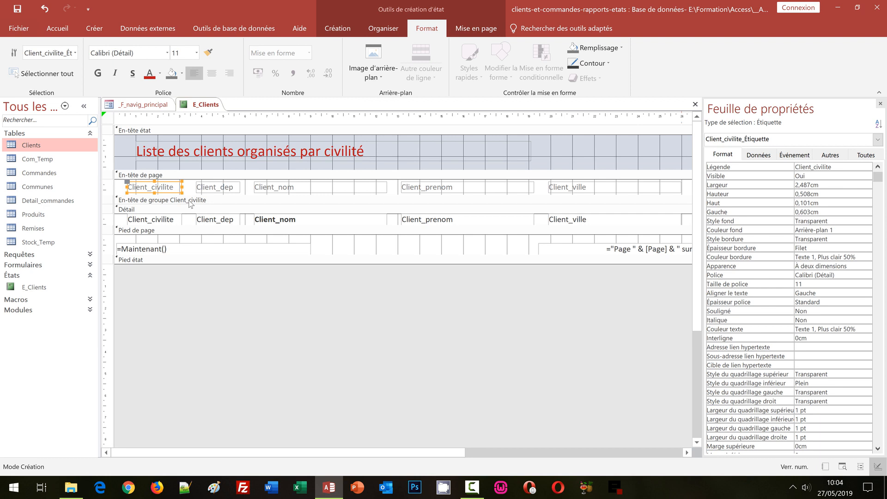
left_click(175, 187)
double_click(175, 188)
type("Civi")
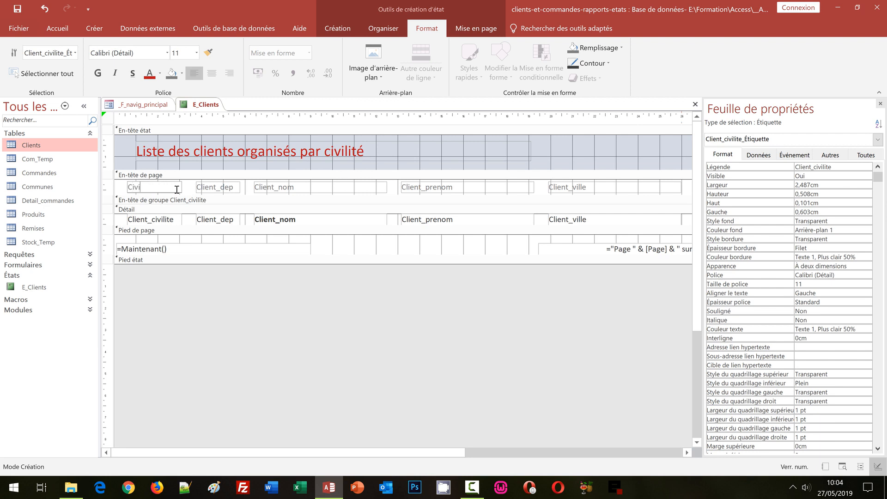
type("lité")
left_click(216, 191)
left_click(230, 190)
key("ctrl+a")
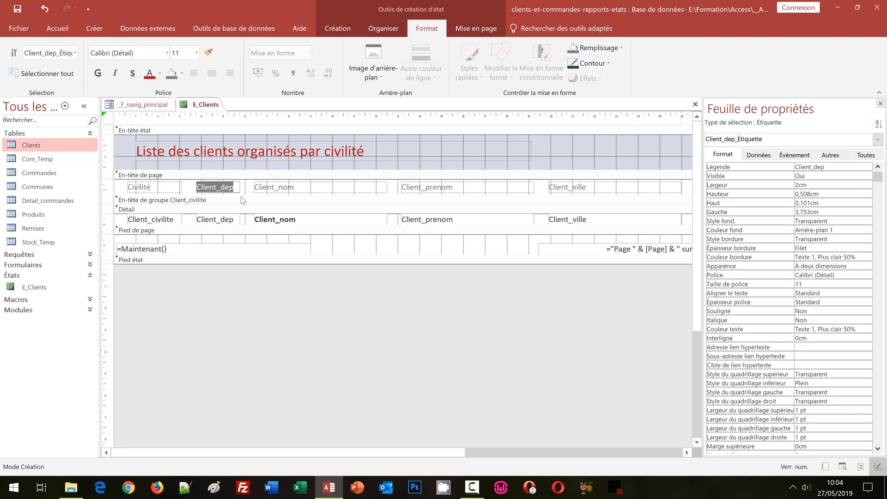
type("Code postal")
- Change the page header labels Client_nom and Client_prenom to "Nom du client" and "Prénom"
left_click(270, 189)
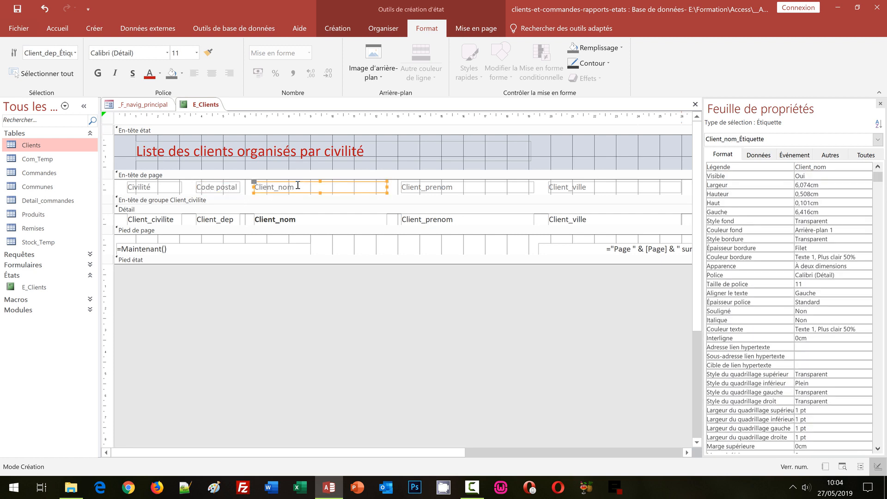
key("F2")
type("No")
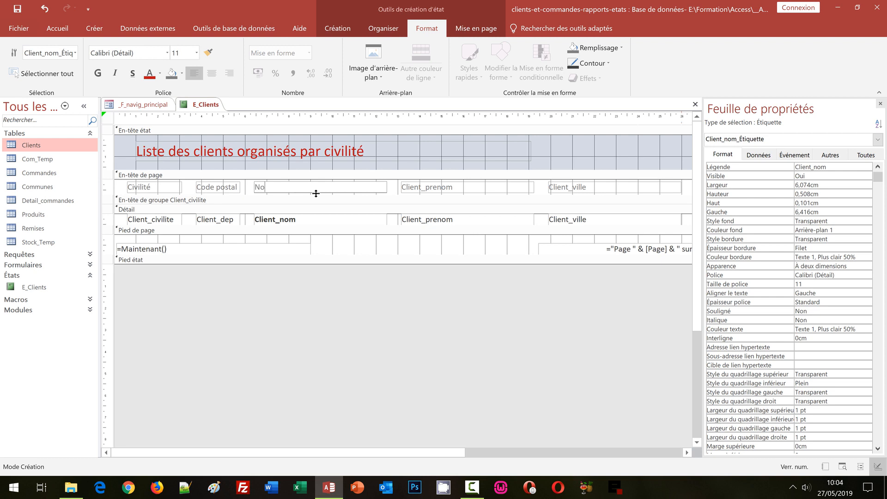
type("m du client")
left_click(444, 194)
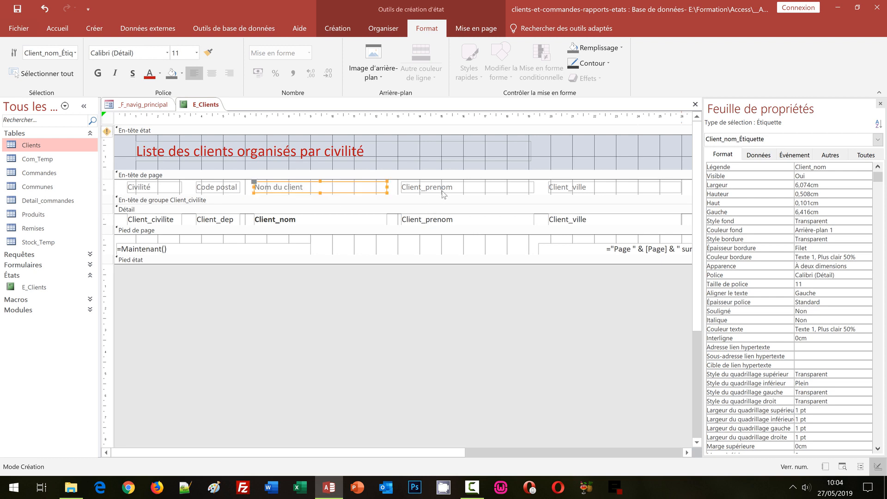
left_click(467, 189)
double_click(466, 189)
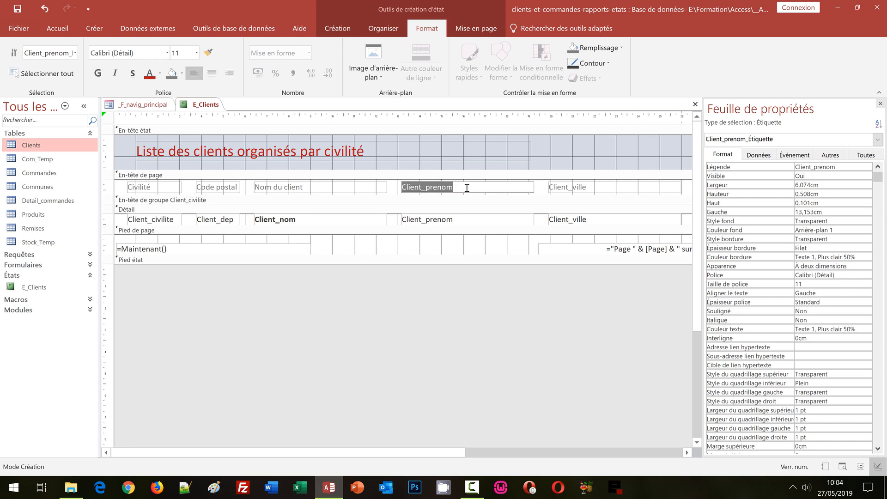
type("Prénom")
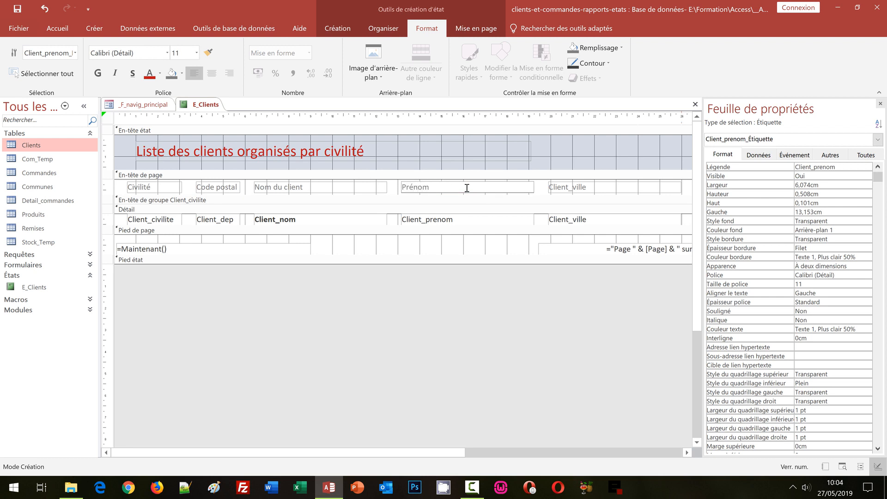
- Change the text of the Client_ville label in the page header to "Ville"
left_click(585, 189)
left_click(600, 189)
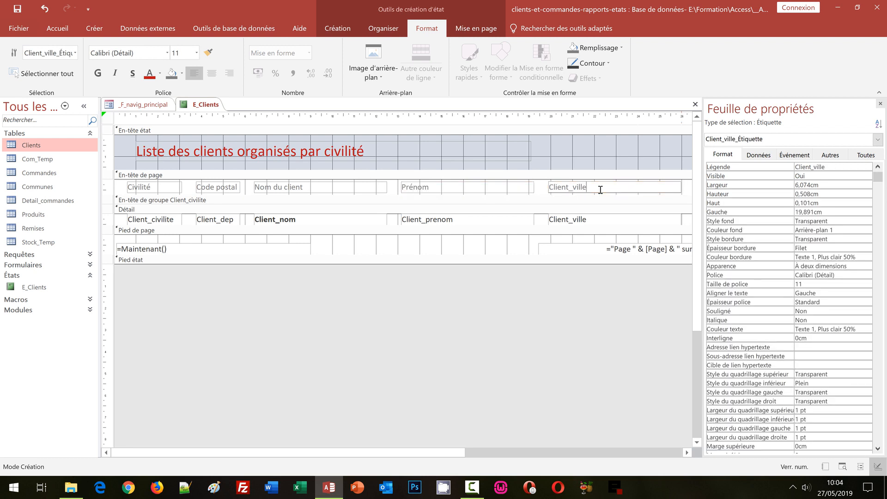
double_click(600, 189)
type("Ville")
left_click(531, 331)
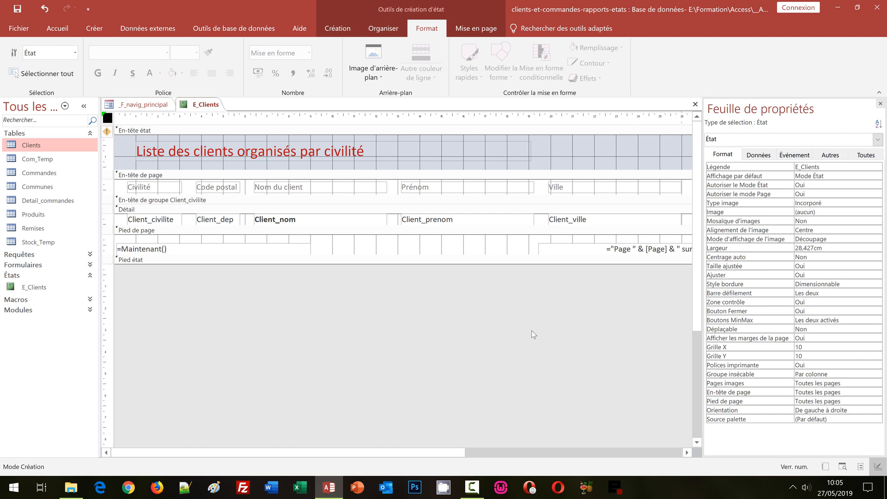
- Show the report in layout view (Mode Page) and examine the postal code, name, first name and city columns
left_click(335, 29)
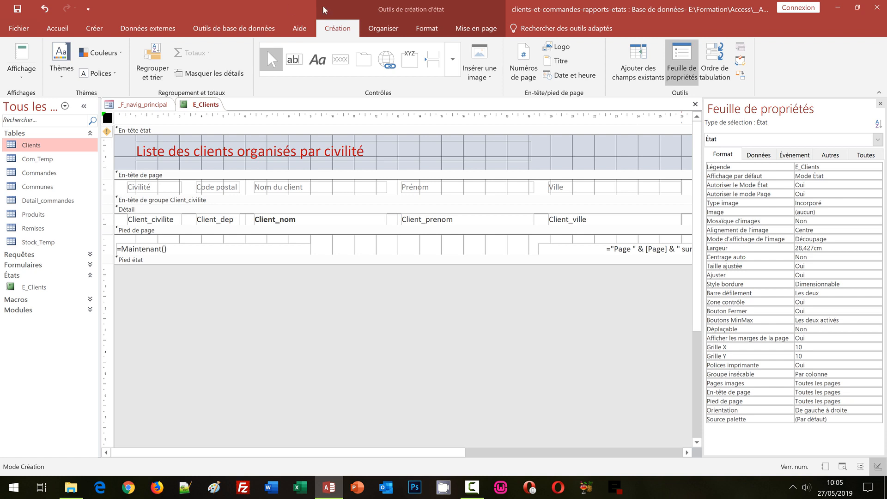
left_click(21, 81)
left_click(45, 141)
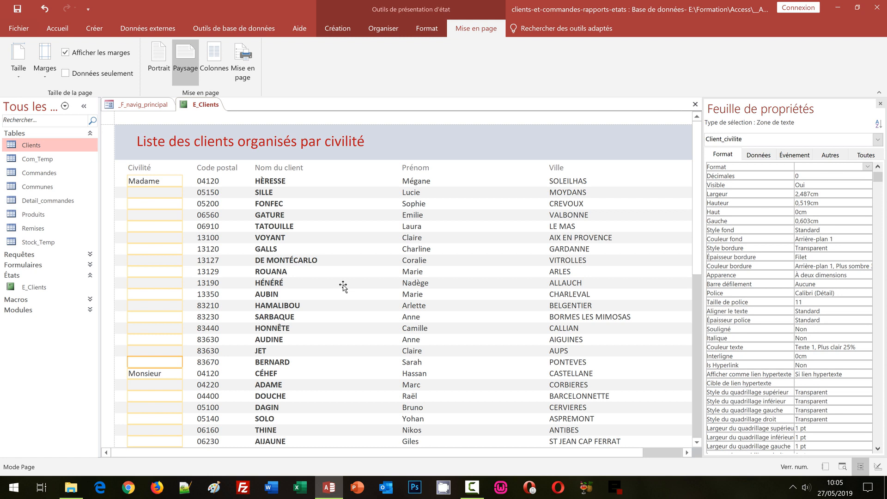
left_click(209, 221)
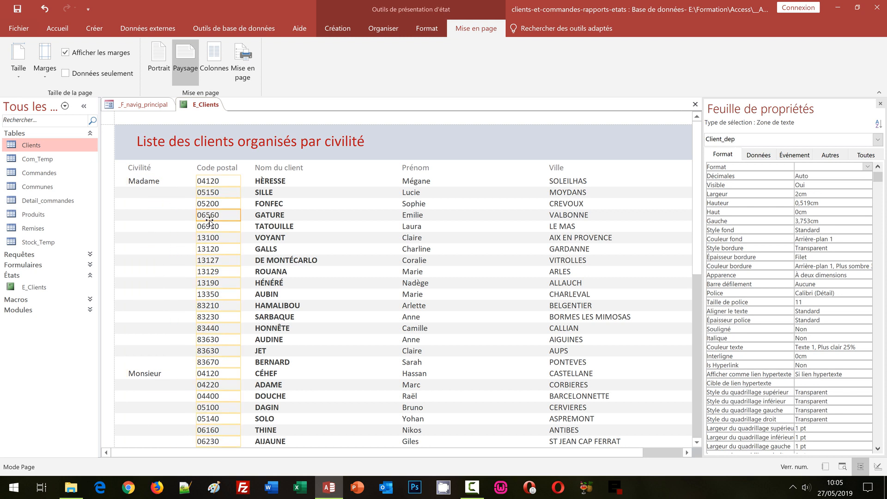
left_click(264, 219)
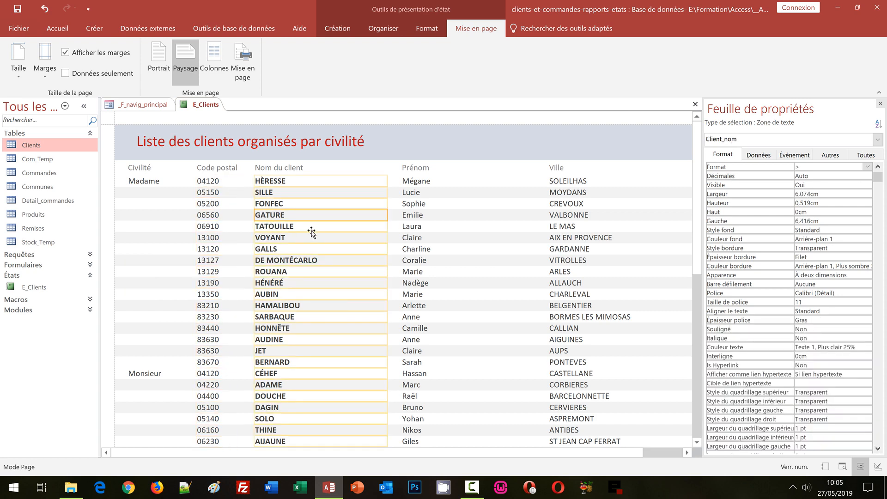
left_click(413, 240)
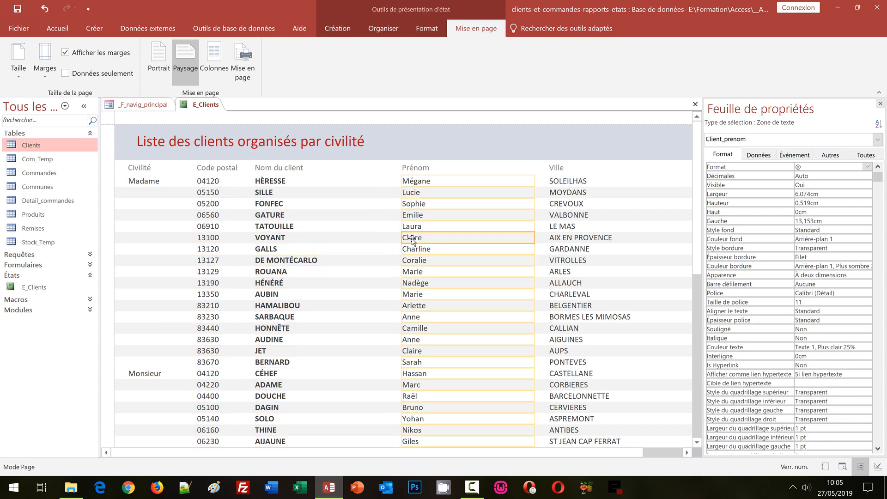
left_click(587, 245)
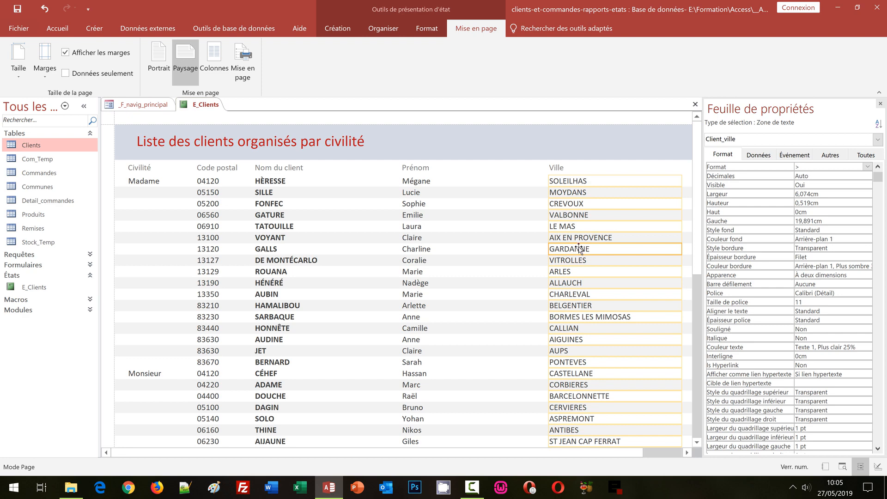
- Examine the first two pages of the report in print preview, then close the preview
left_click(337, 29)
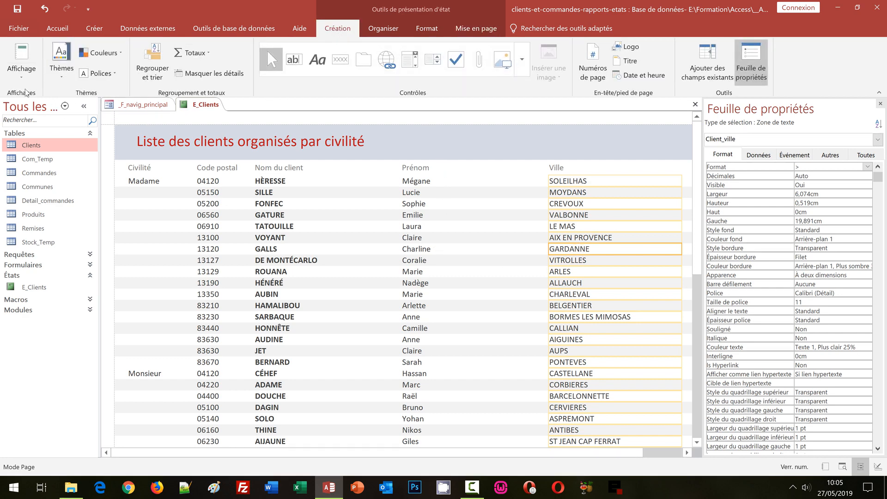
left_click(22, 74)
left_click(35, 123)
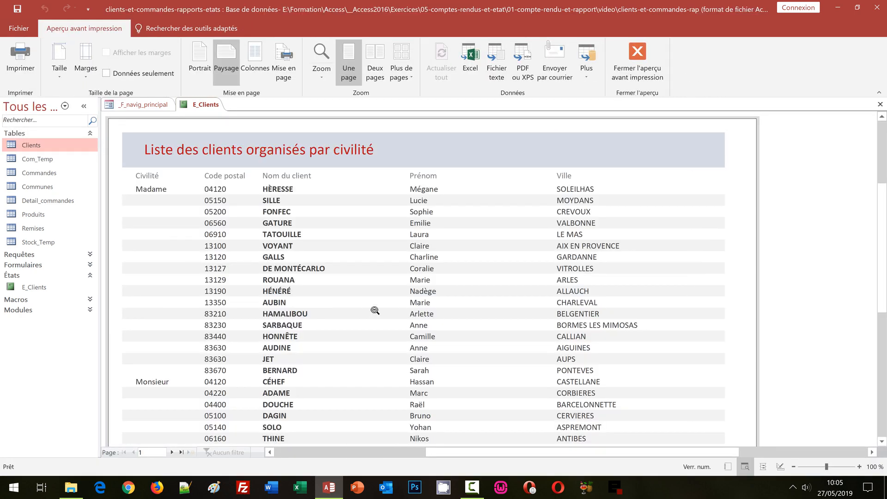
left_click(172, 452)
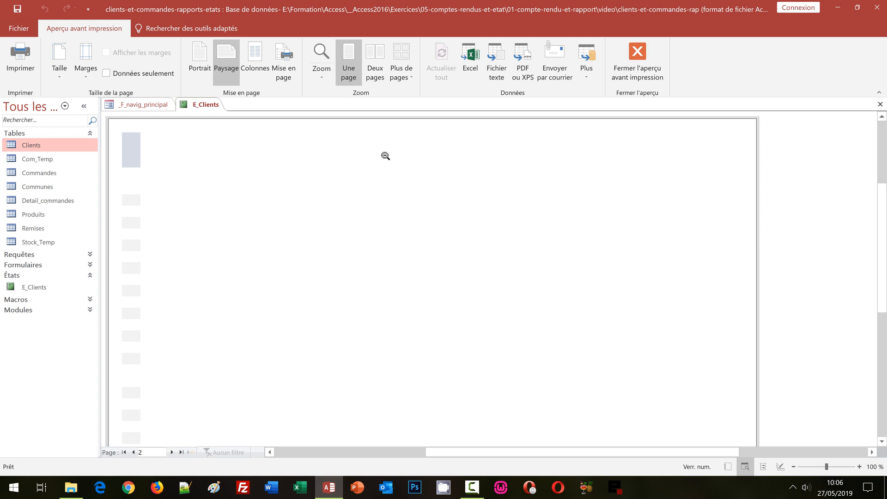
left_click(629, 78)
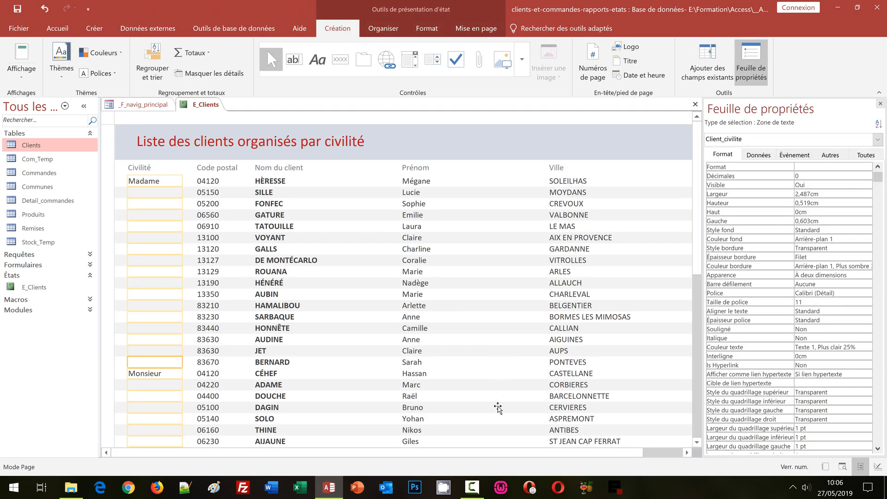
- In design view, nudge the page-number text box in the page footer leftward to a left position of about 17 cm
left_click(22, 76)
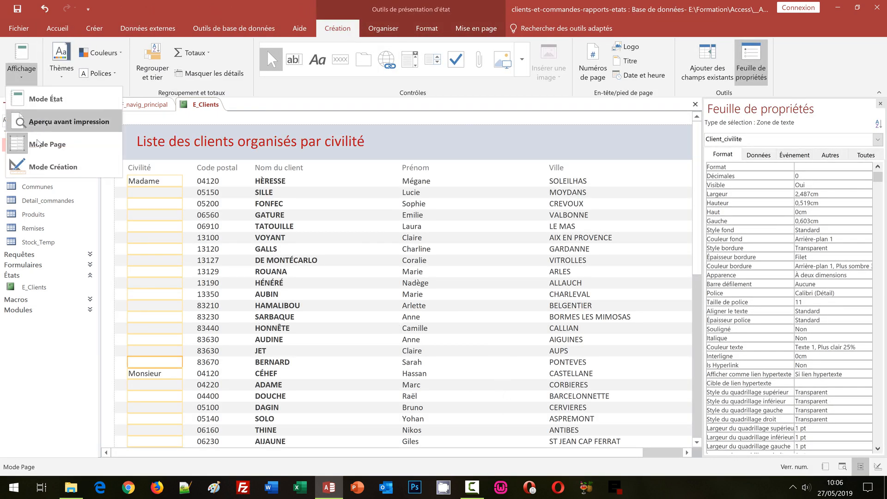
left_click(65, 176)
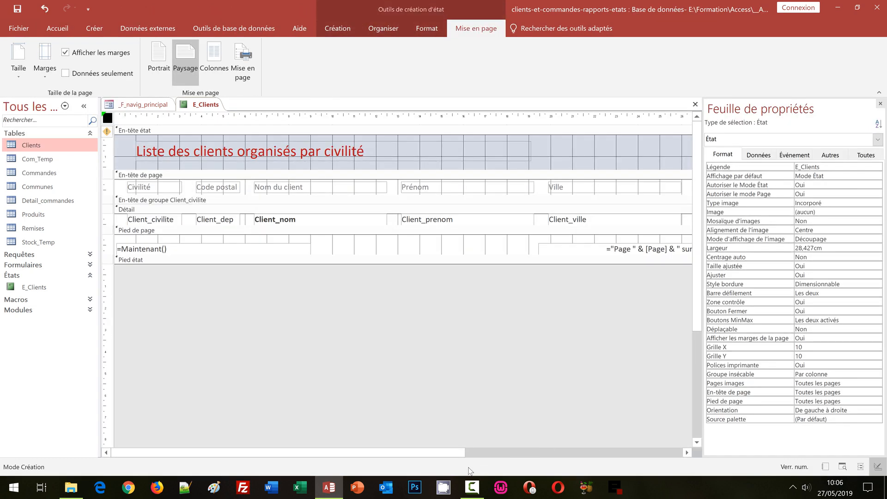
left_click_drag(446, 451, 533, 448)
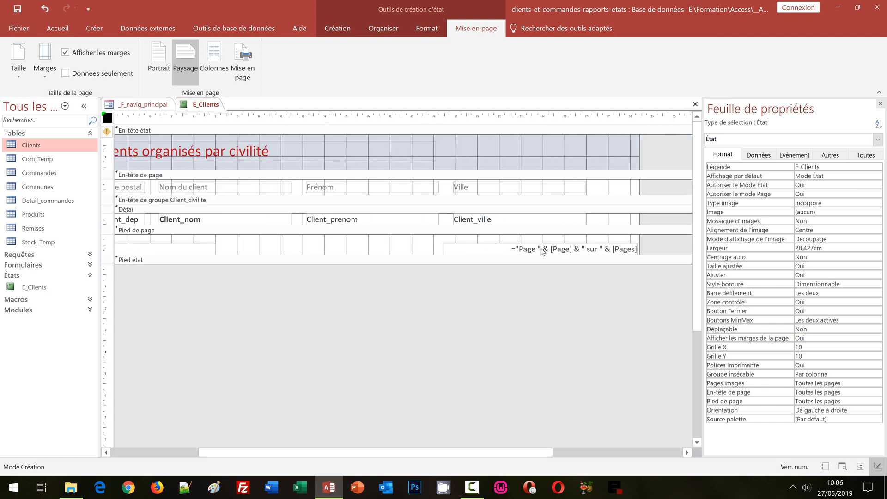
left_click(608, 248)
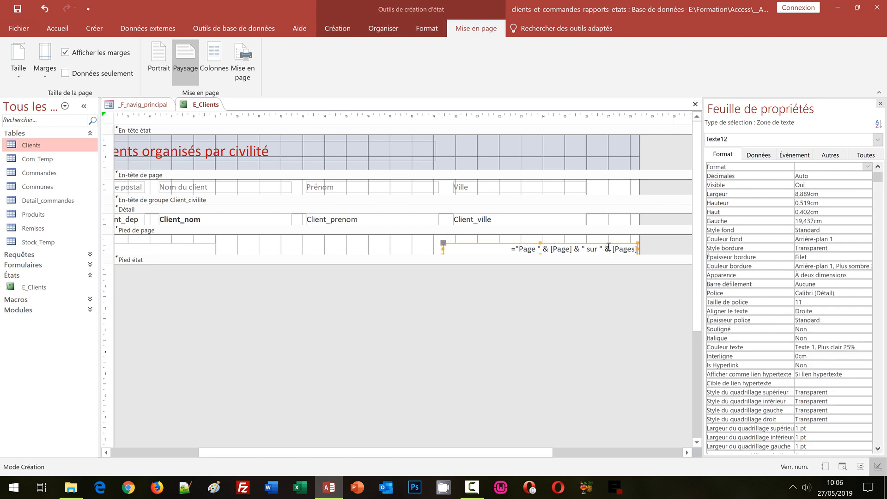
key("Left")
key("Left")
key("Left")
key("Left")
key("Left")
key("Left")
key("Left")
key("Left")
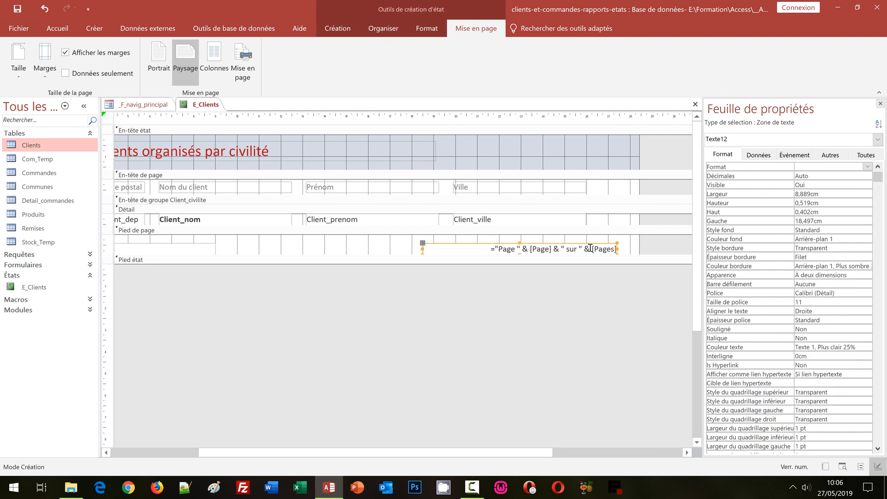
left_click(591, 248)
key("Left")
key("Left")
key("Left")
key("Left")
key("Left")
key("Left")
key("Left")
key("Left")
key("Left")
key("Left")
key("Left")
key("Left")
key("Left")
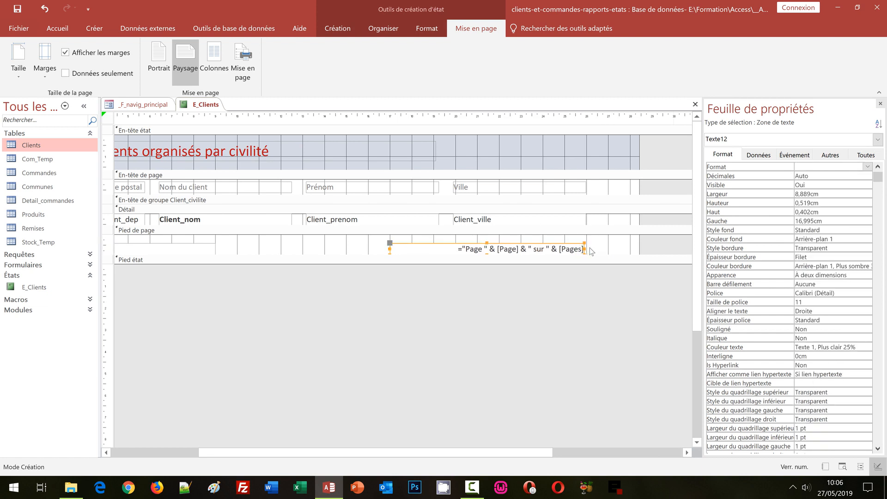
- Align the right edges of the page-number text box and the Client_ville field
left_click(581, 221, "shift")
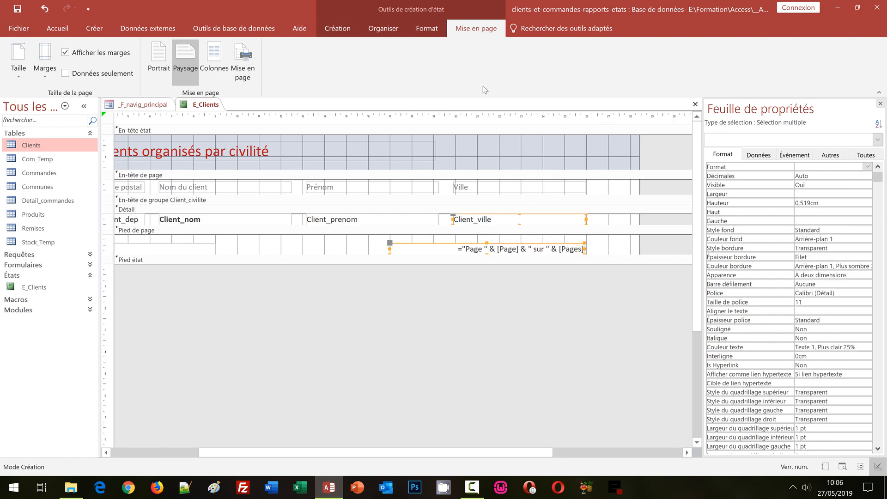
left_click(383, 28)
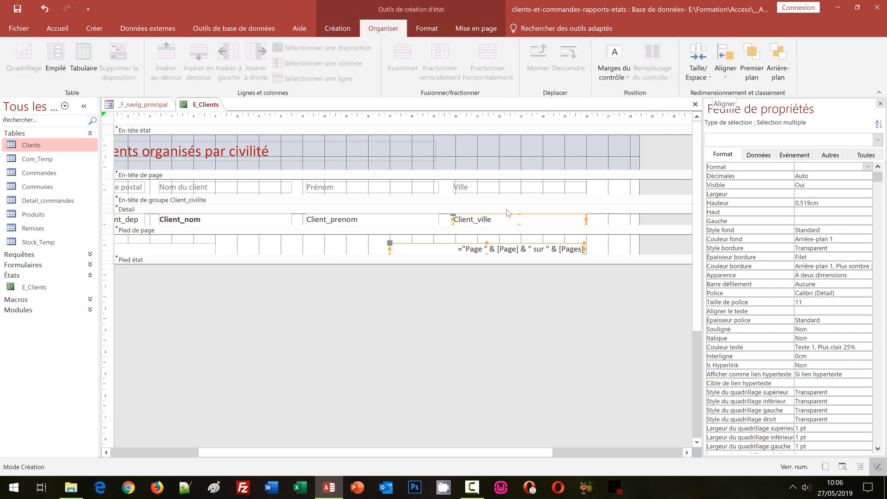
left_click(725, 65)
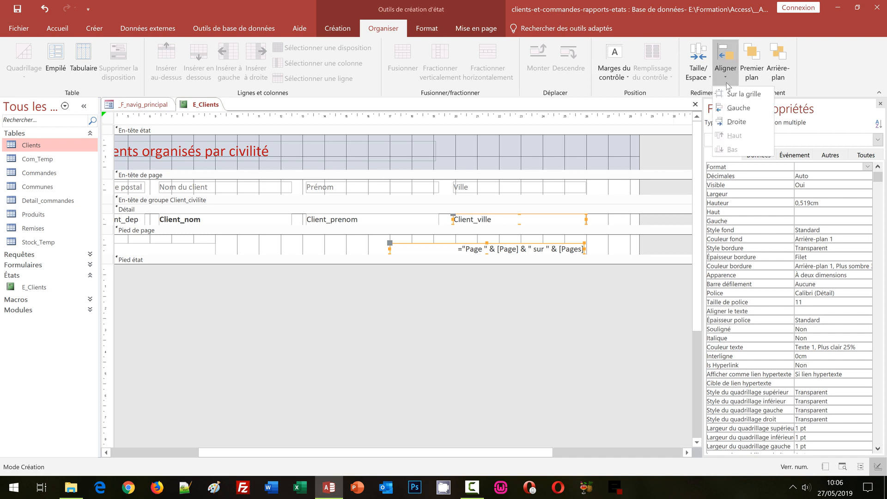
left_click(735, 121)
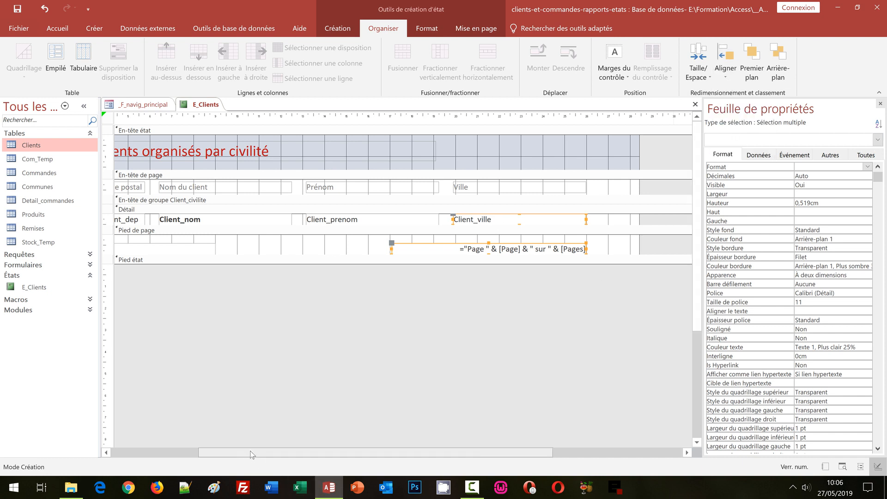
- Nudge the =Maintenant() date text box in the page footer rightward to roughly the left edge of the report title
left_click_drag(411, 455, 148, 452)
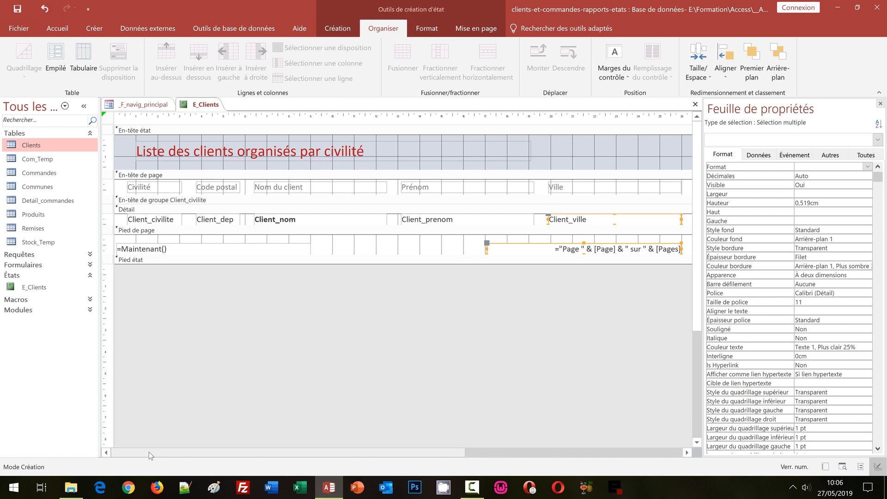
left_click(175, 153)
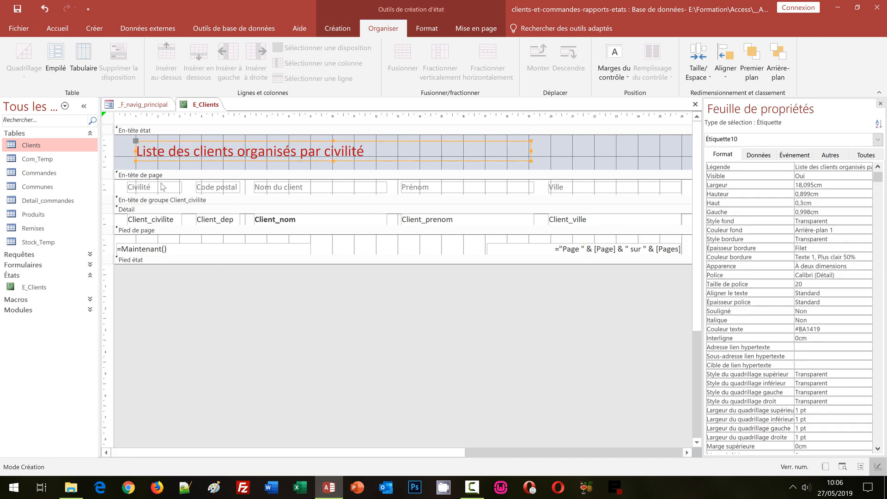
left_click(160, 250)
key("Right")
key("Right")
key("Right")
key("Right")
key("Right")
key("Right")
key("Right")
key("Right")
key("Right")
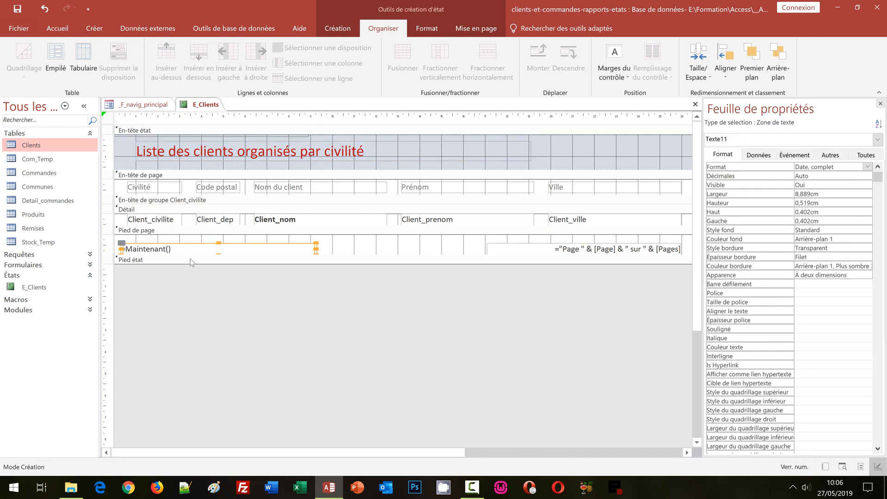
- Align the left edges of the date text box, the Civilité label and the report title label
left_click(147, 189, "shift")
left_click(150, 152, "shift")
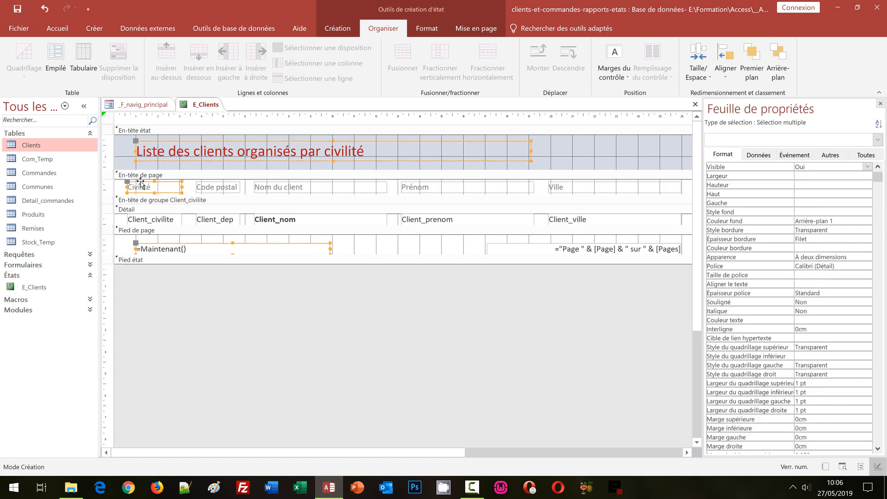
left_click(726, 74)
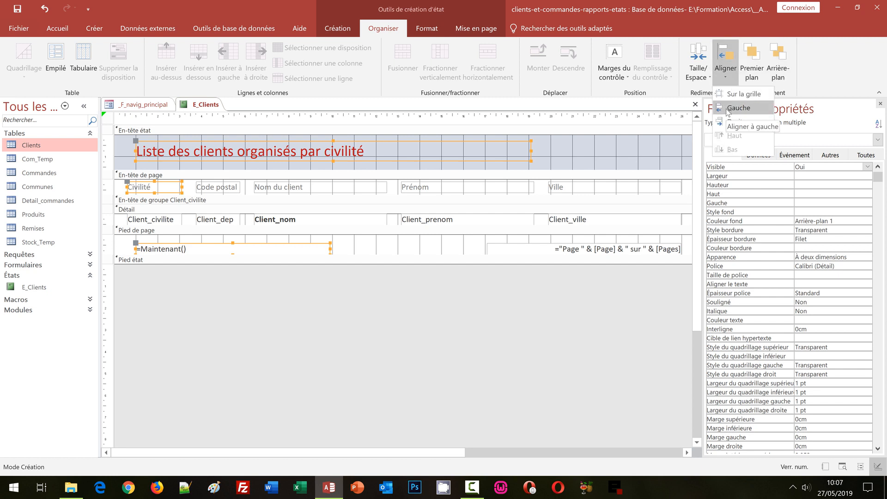
left_click(725, 108)
left_click(342, 352)
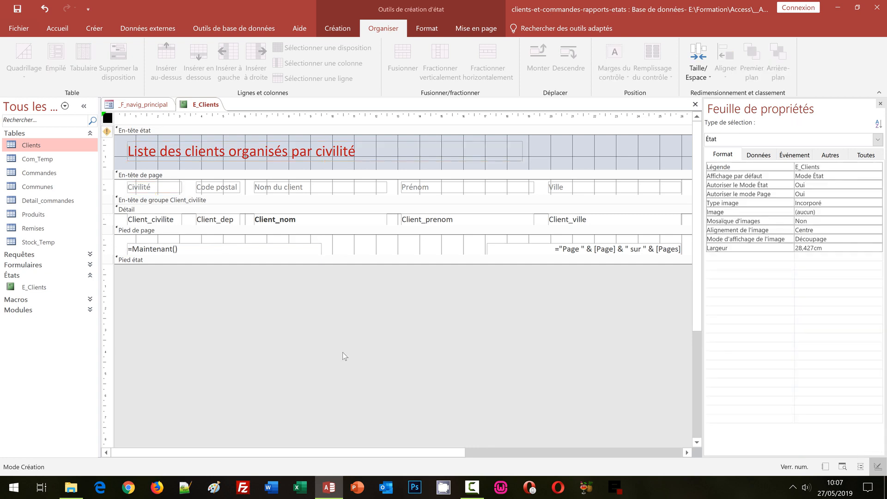
- Narrow the report to about 26.2 cm wide so it ends just past the Client_ville field
left_click_drag(392, 448, 557, 447)
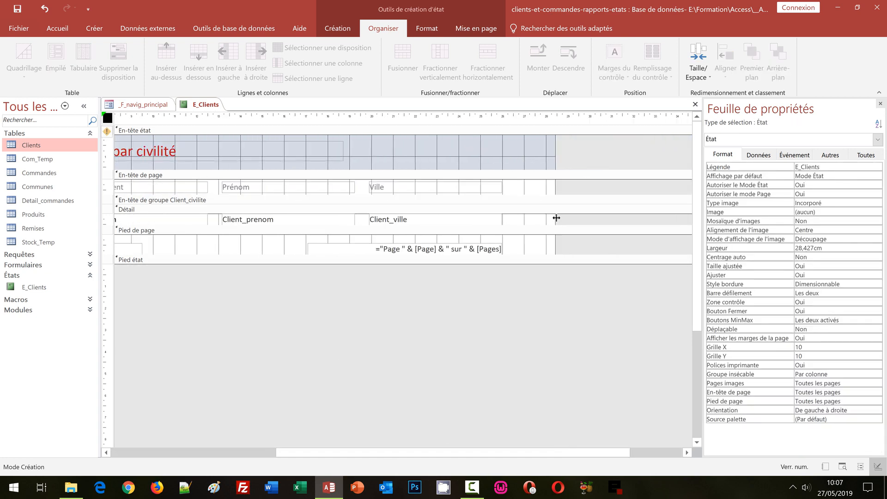
left_click_drag(555, 222, 506, 219)
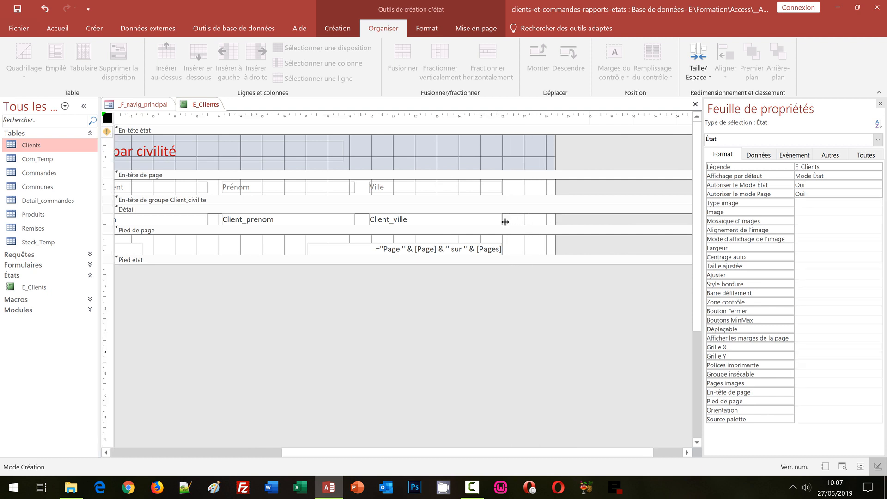
left_click(135, 449)
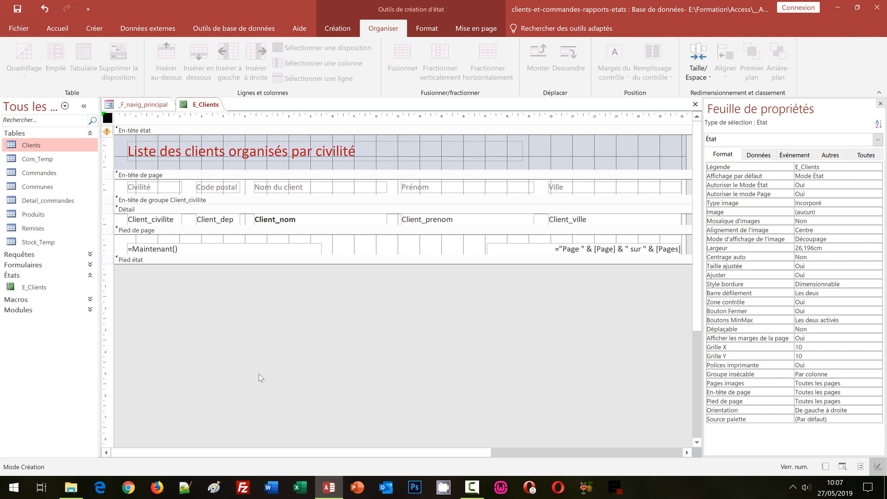
- Examine both pages and the page footer of the report in print preview, then close the preview
left_click(337, 28)
left_click(19, 81)
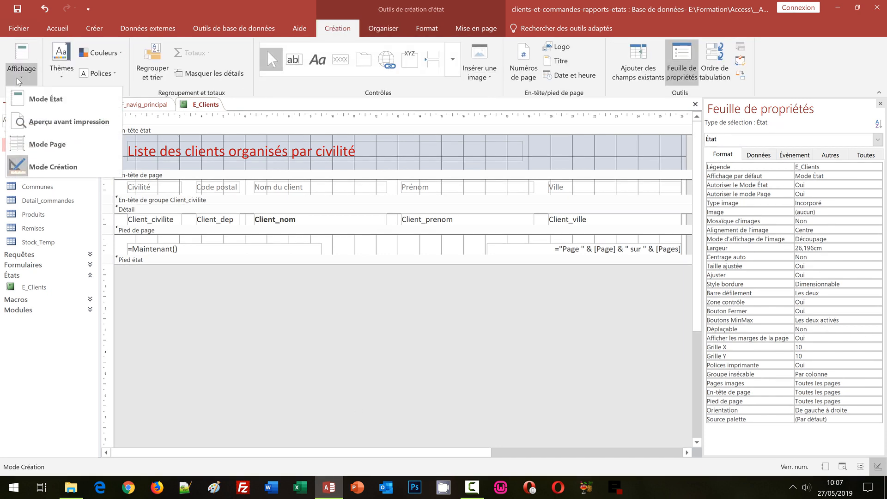
left_click(52, 122)
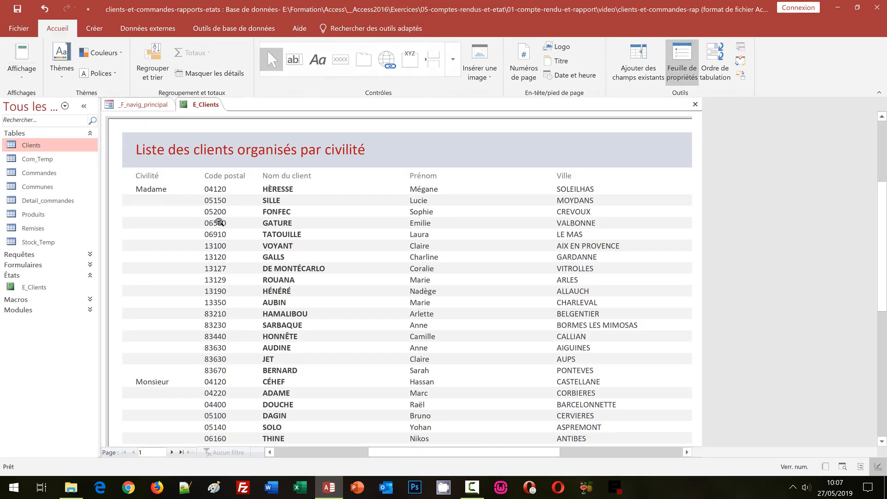
left_click(172, 452)
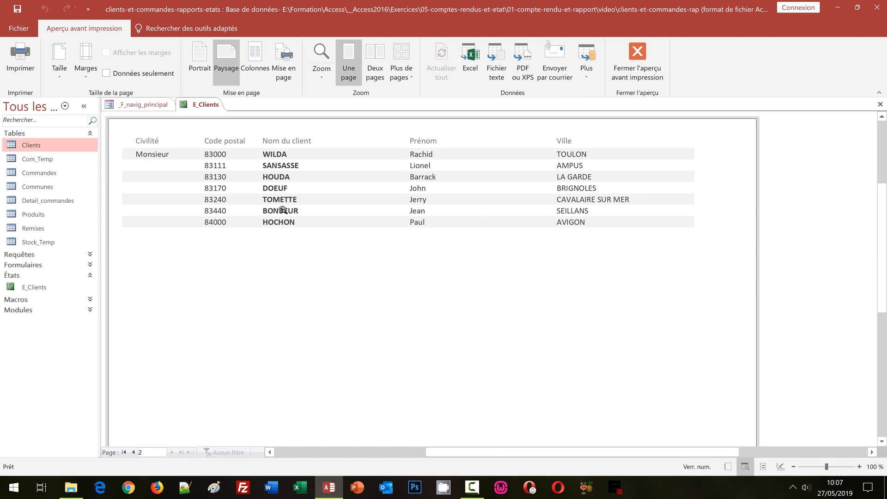
left_click(133, 452)
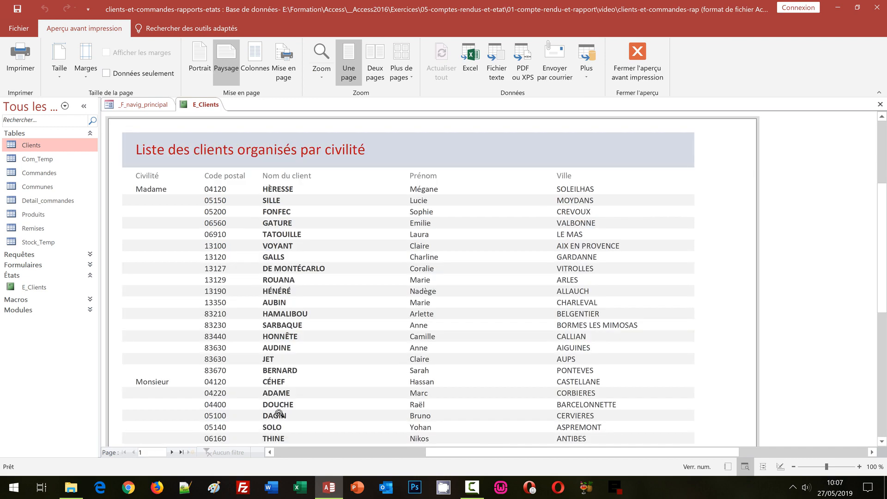
scroll(477, 312, "down", 5)
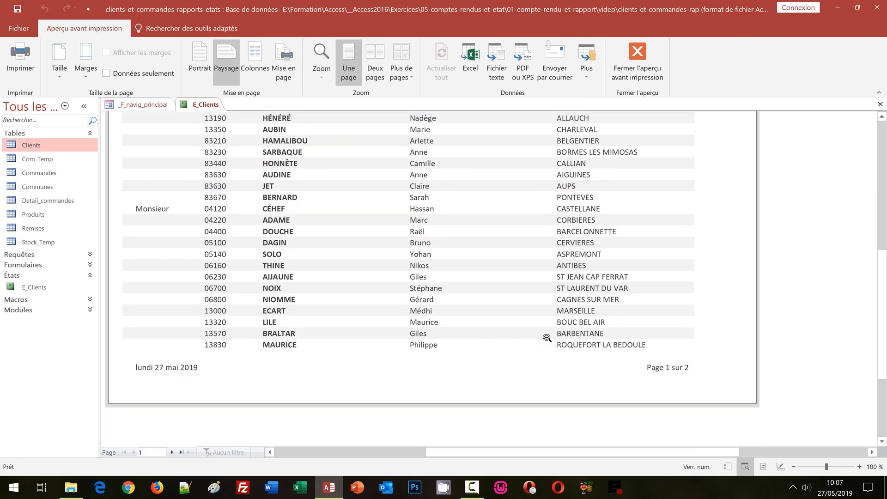
scroll(535, 365, "up", 5)
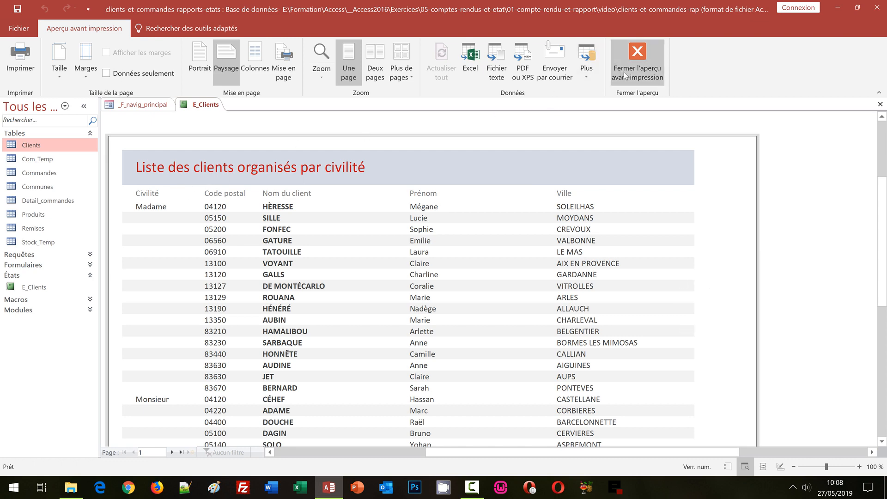
left_click(638, 60)
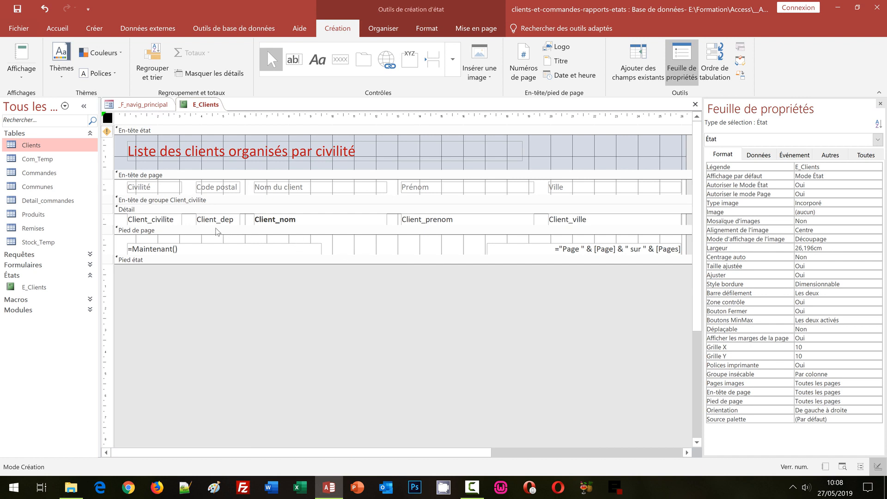
- Set the page break property (Saut de page) of the Client_civilite group header to "Avant section"
left_click(169, 202)
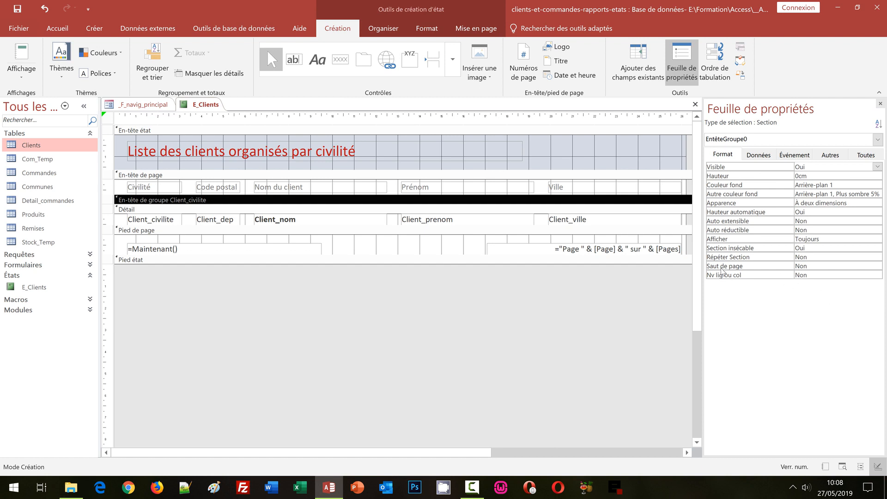
left_click(809, 265)
double_click(809, 265)
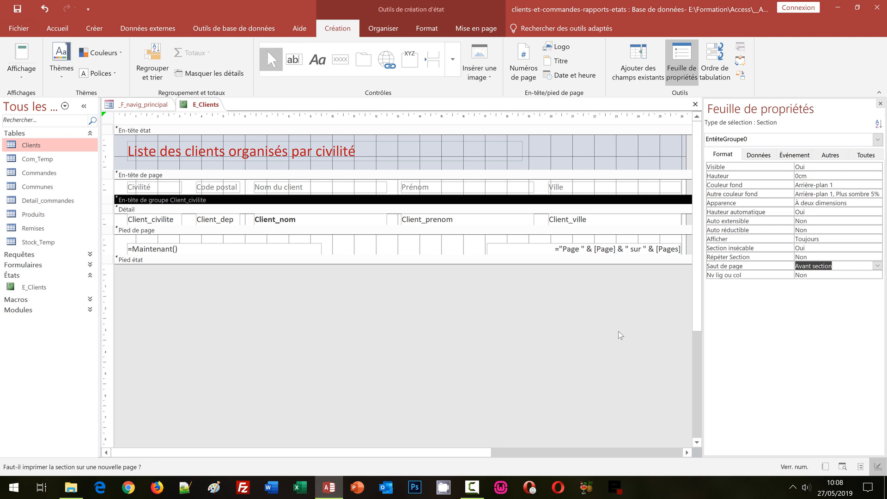
left_click(495, 300)
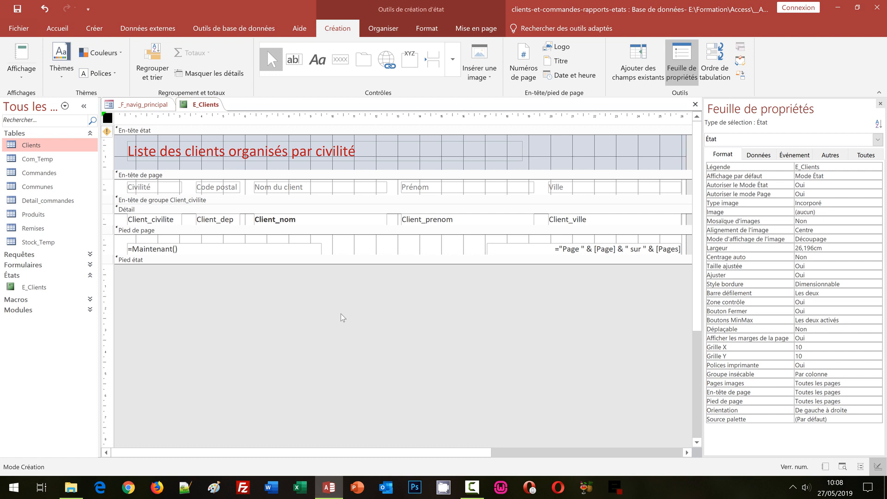
- Show the report in print preview and check how the civility groups are split across the two pages
left_click(22, 80)
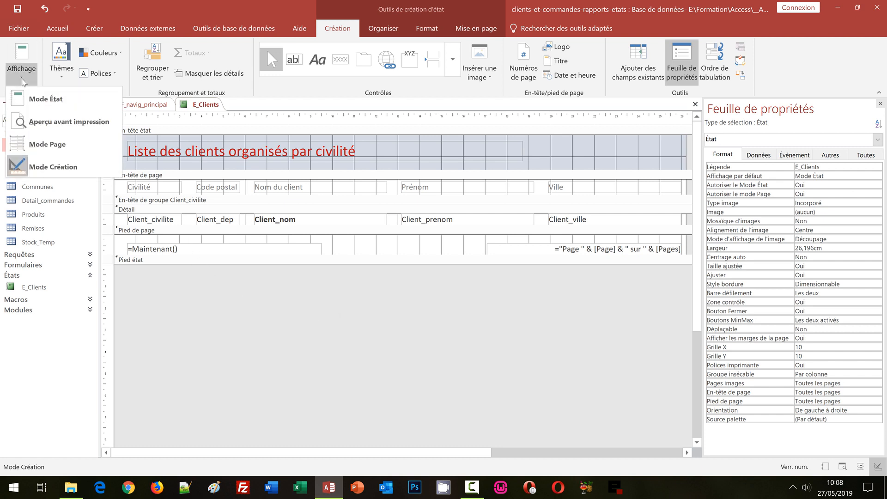
left_click(41, 121)
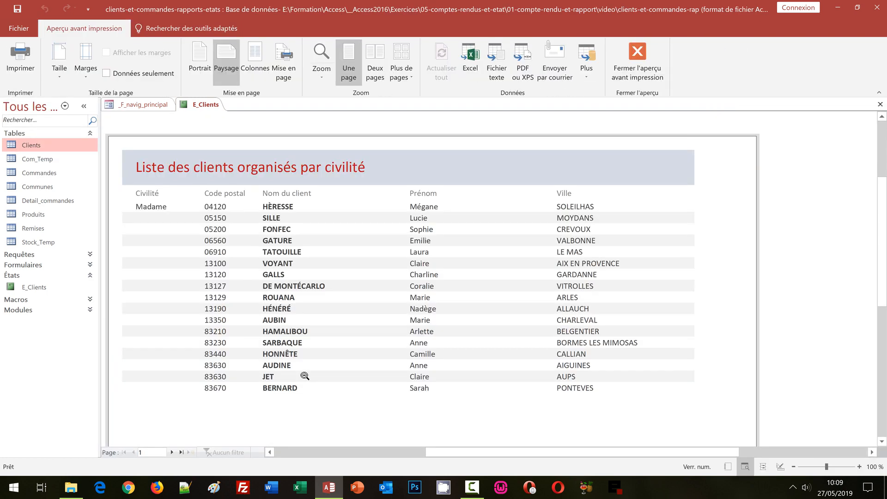
left_click(171, 452)
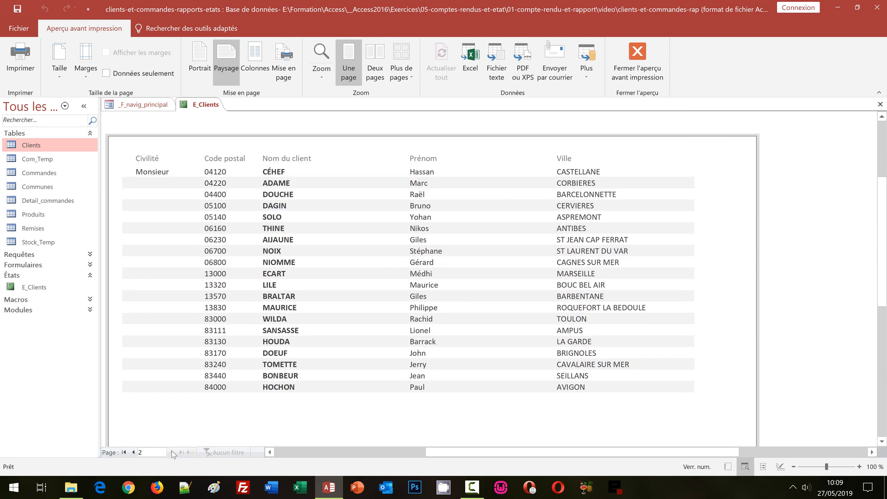
left_click(133, 452)
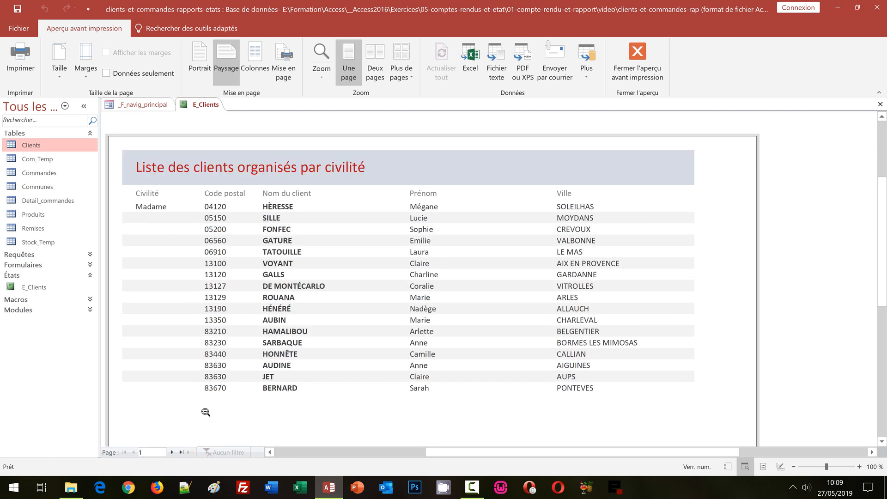